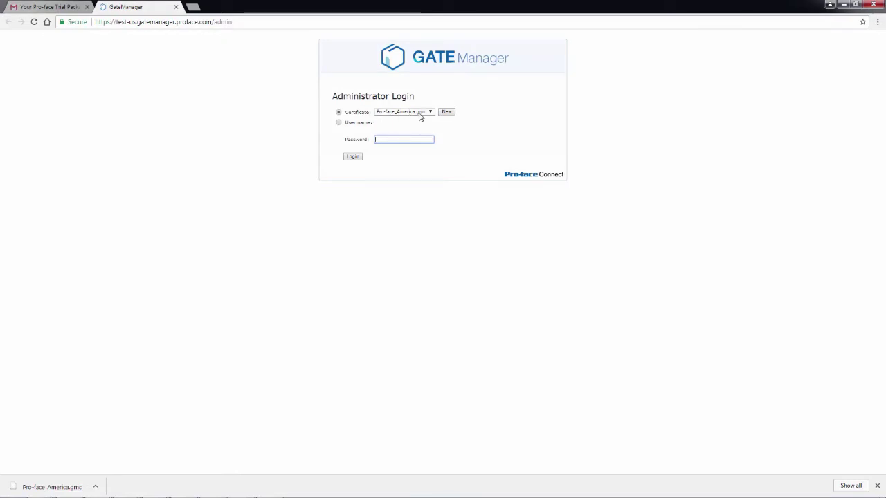
Keep the Pro-face_America.gmc login certificate, enter the account password and log in to GateManager
click(430, 113)
click(431, 112)
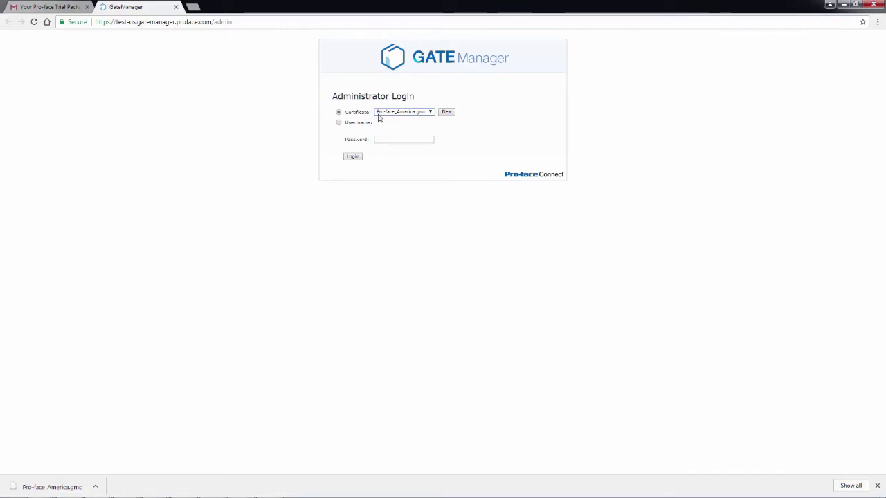
click(448, 113)
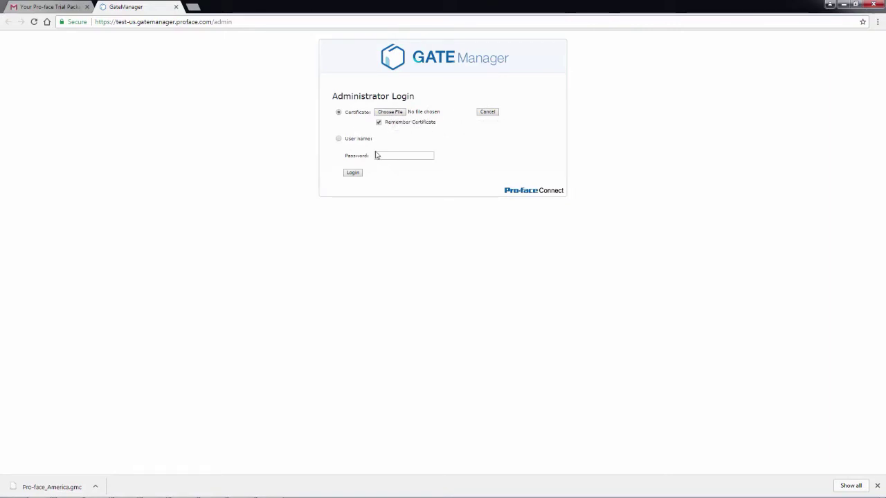
click(486, 113)
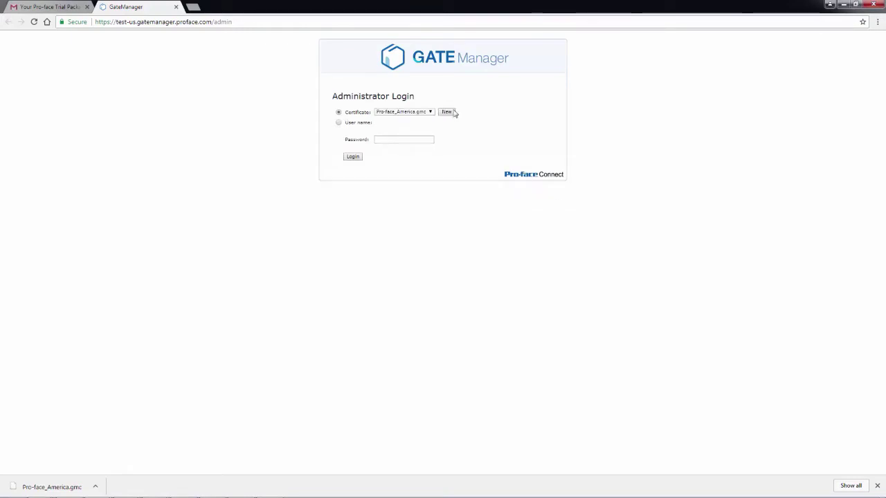
click(395, 138)
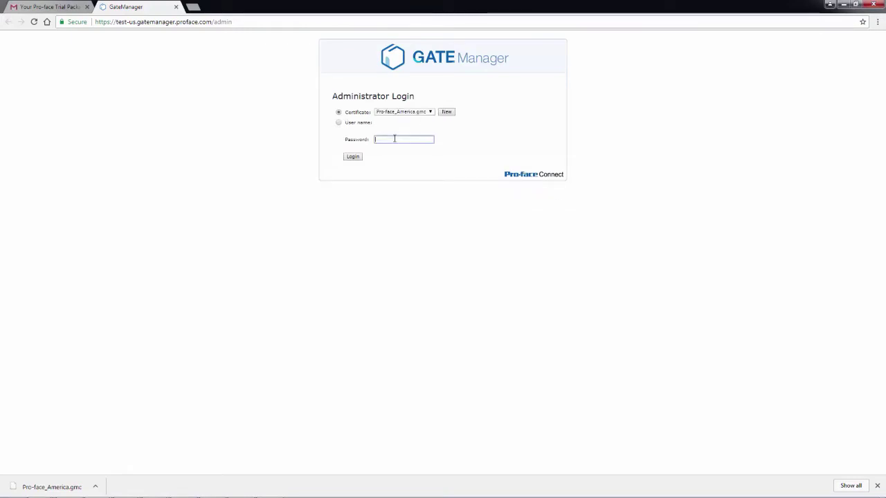
click(350, 159)
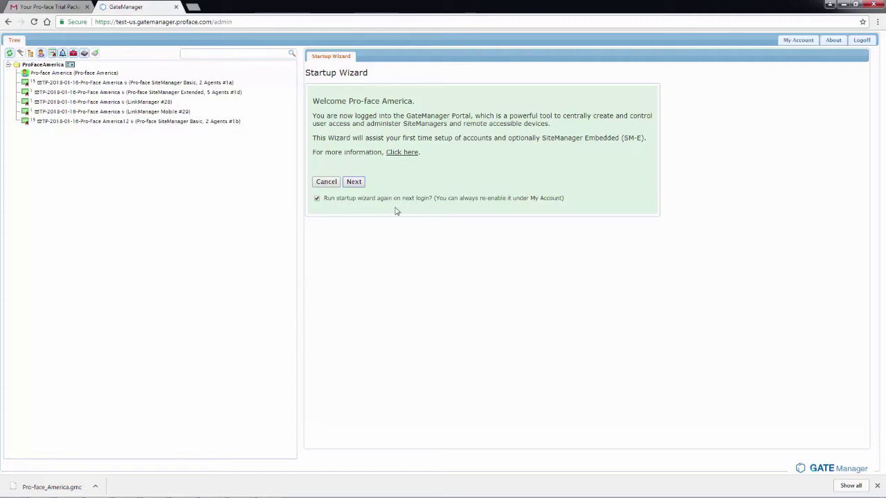
Advance the Startup Wizard past the welcome and LinkManager pages, skipping LinkManager Mobile account setup
click(353, 182)
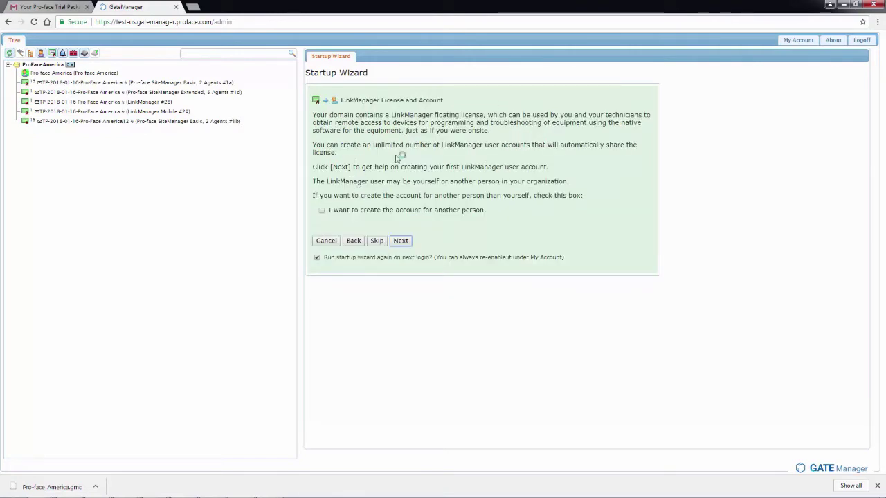
click(376, 241)
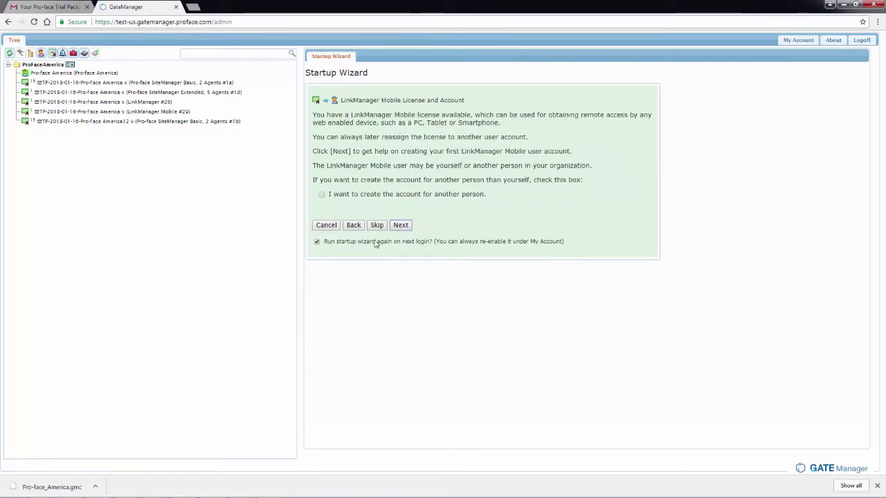
click(375, 227)
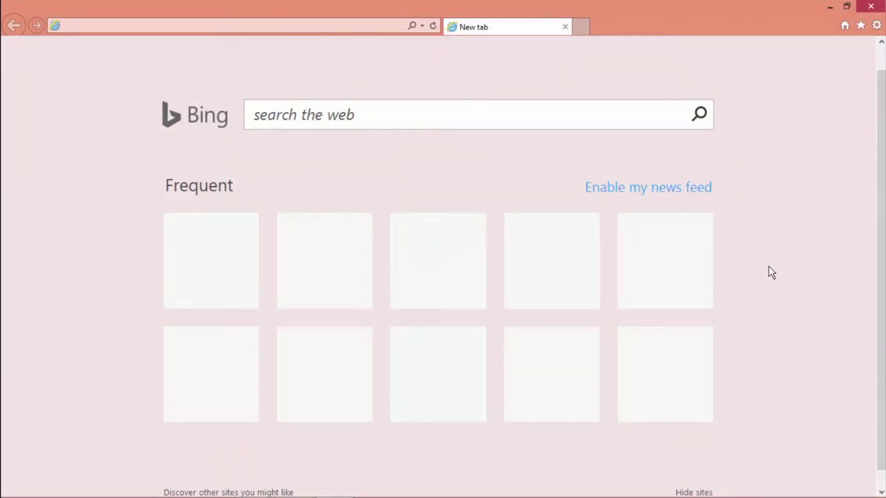
click(214, 26)
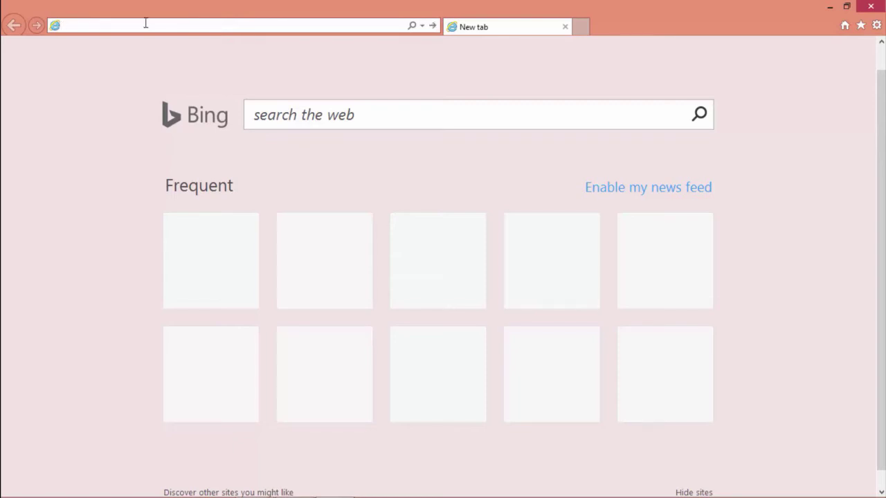
text(http:/)
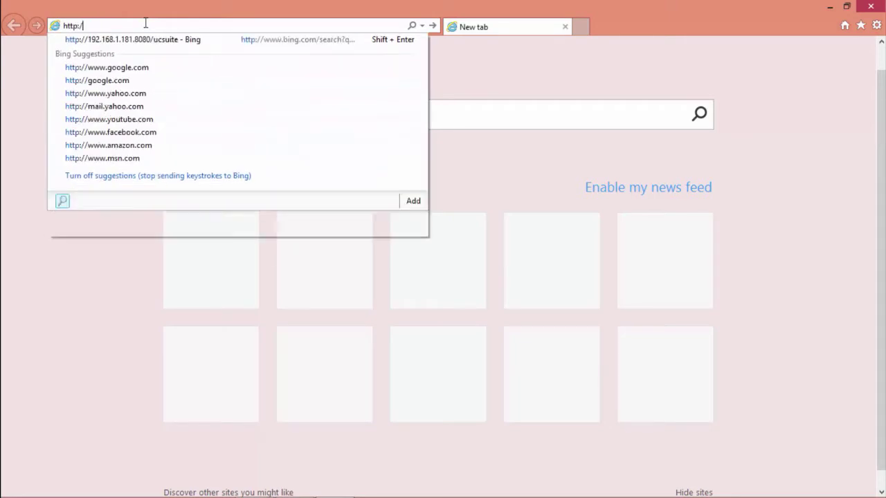
text(/)
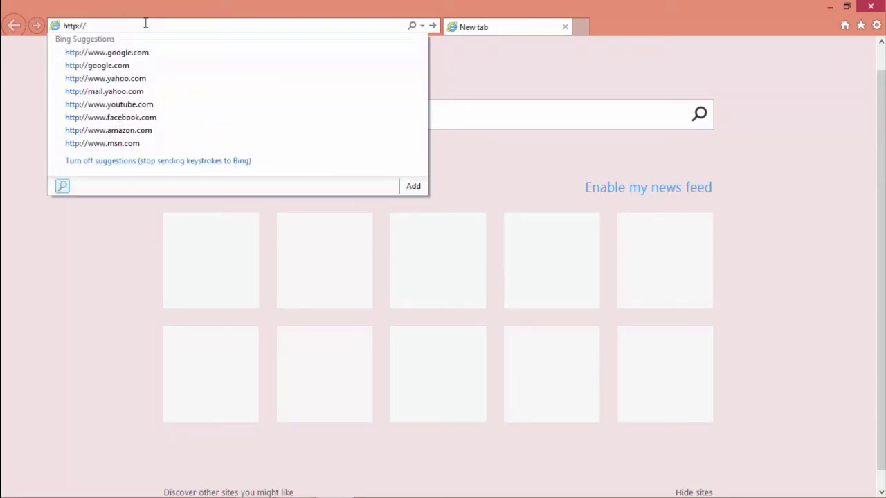
text(ftp)
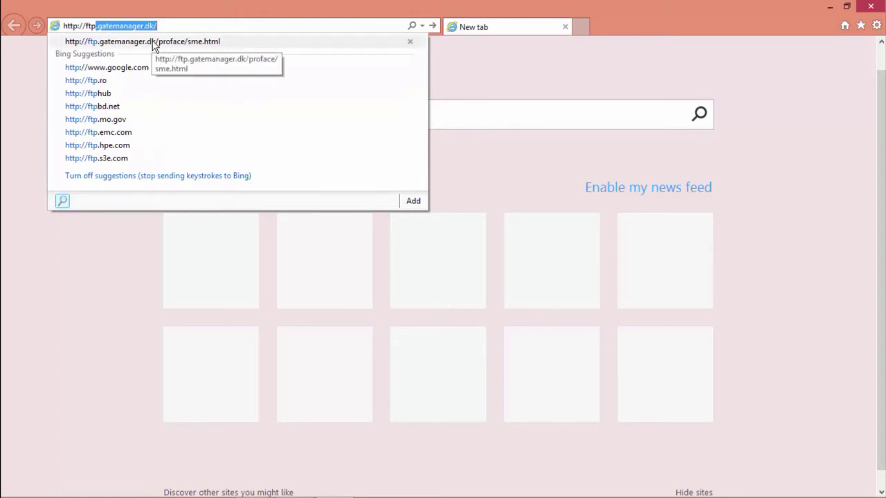
click(153, 42)
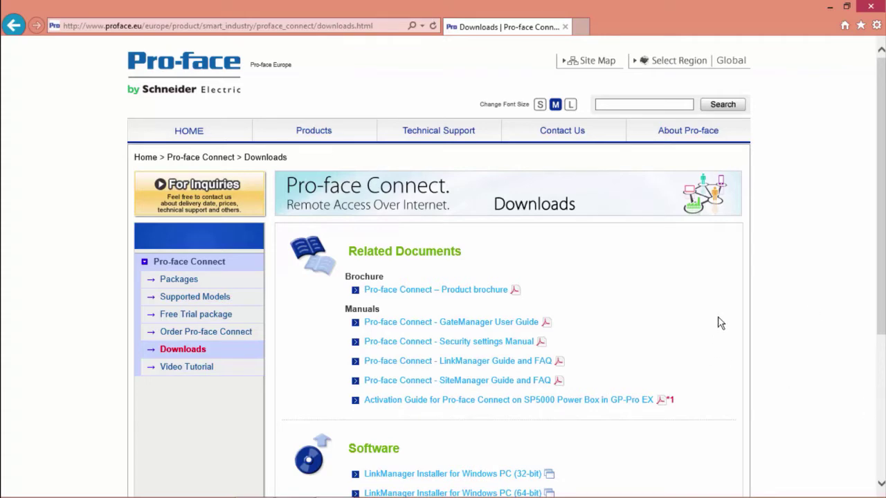
Open the SP5000 Open Box and PS5000 Series SiteManager installer link under Software
scroll(790, 330, down, 3)
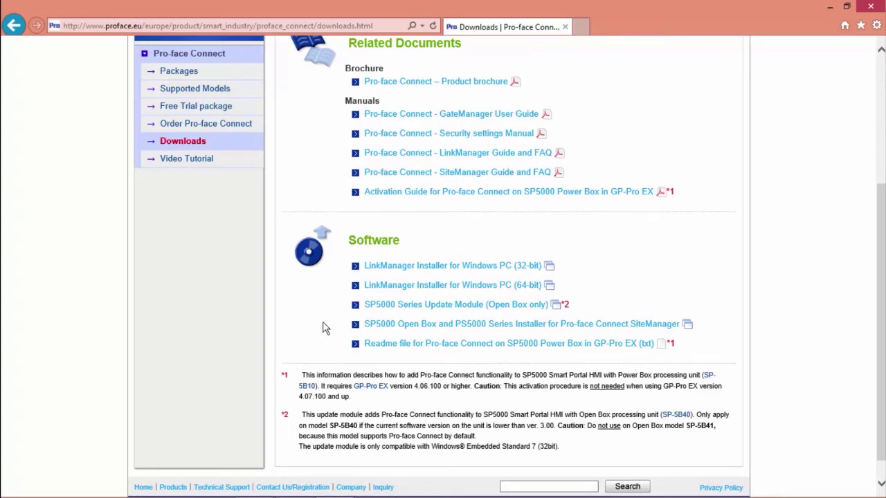
click(503, 326)
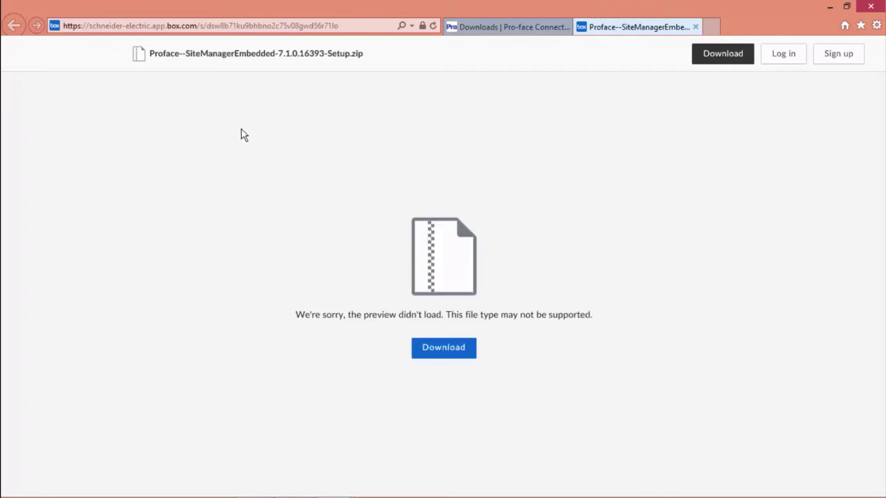
Download and save Proface--SiteManagerEmbedded-7.1.0.16393-Setup.zip, then show it in the Downloads folder
click(439, 351)
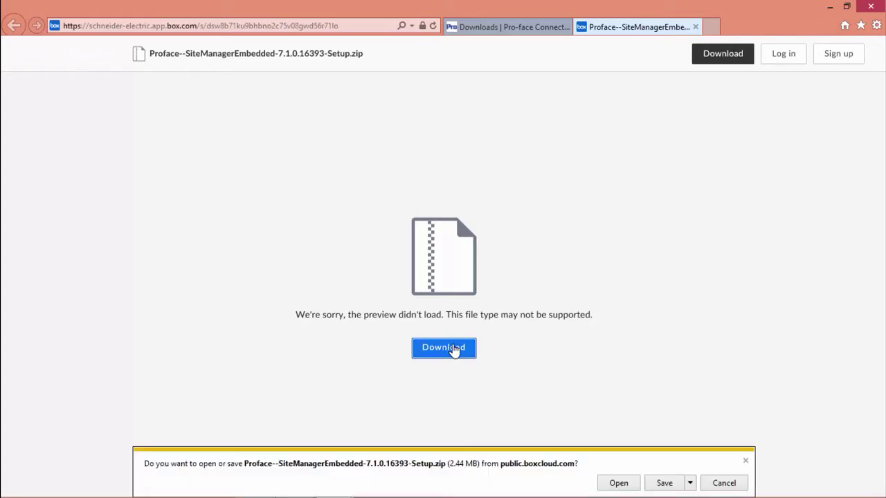
click(664, 484)
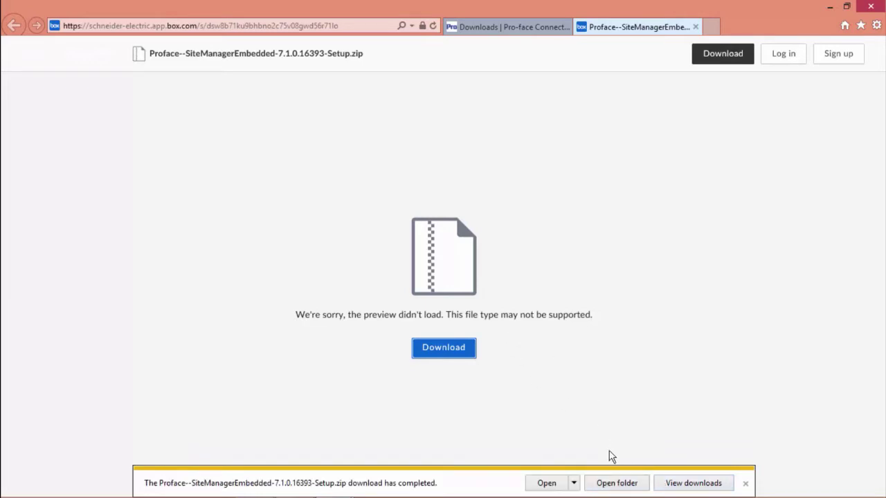
click(615, 484)
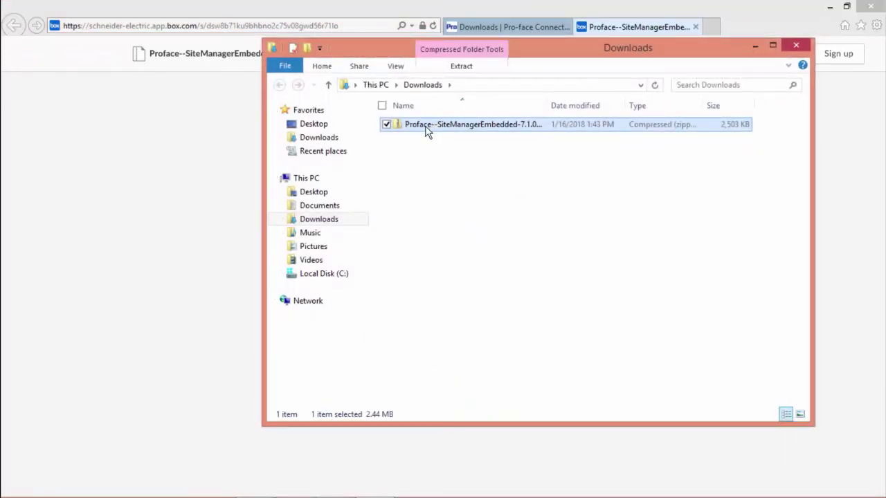
Move the setup zip onto the Desktop and extract its contents there
drag(427, 127, 318, 128)
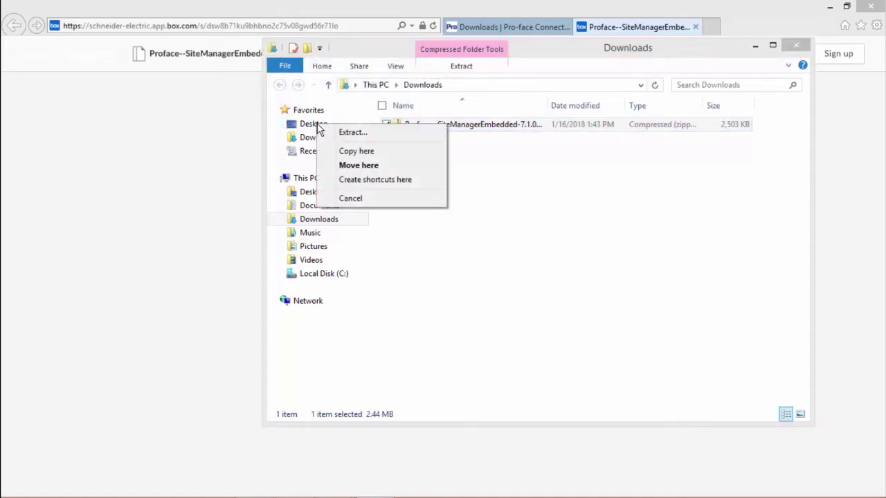
click(342, 137)
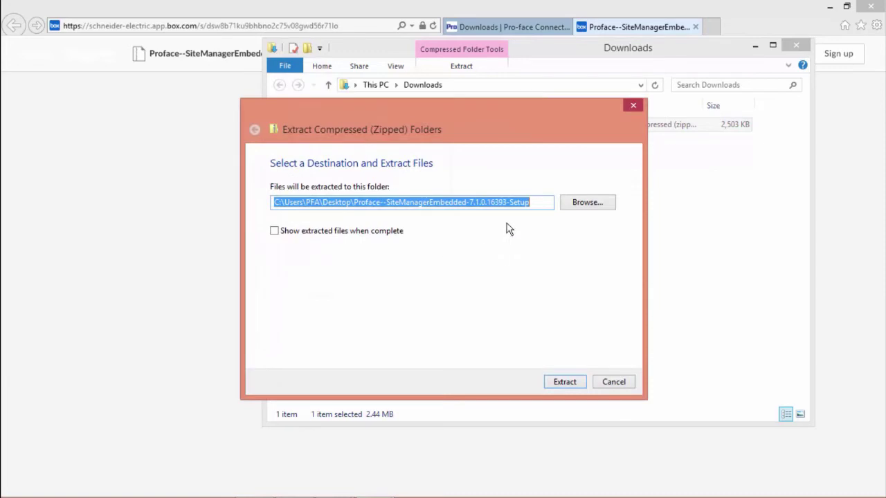
click(563, 382)
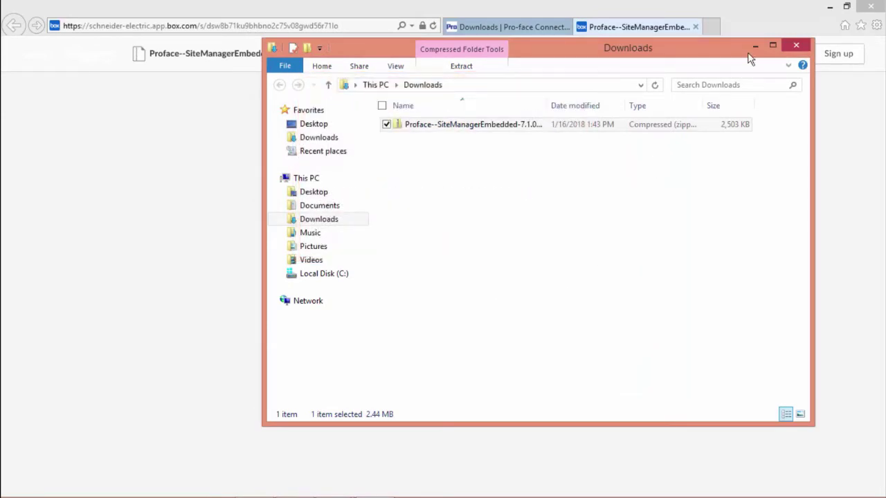
Close the Downloads window and the browser with all its tabs, then select the extracted folder
click(795, 46)
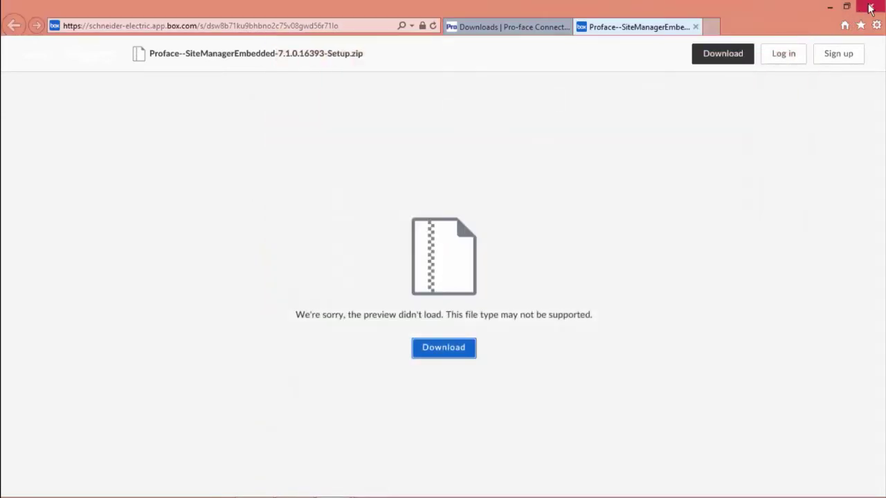
click(870, 6)
click(421, 259)
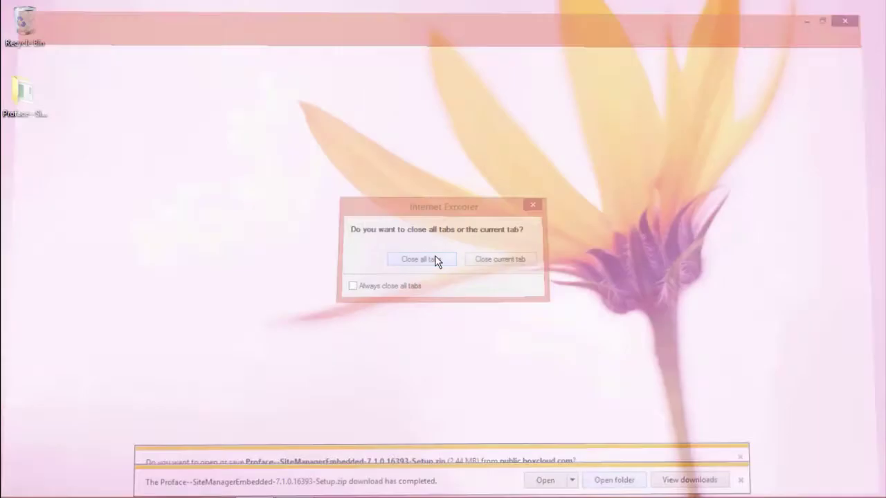
click(26, 113)
Run the setup program and install SiteManager Embedded into C:\Program Files (x86)\Pro-face\SiteManager Embedded
double_click(26, 113)
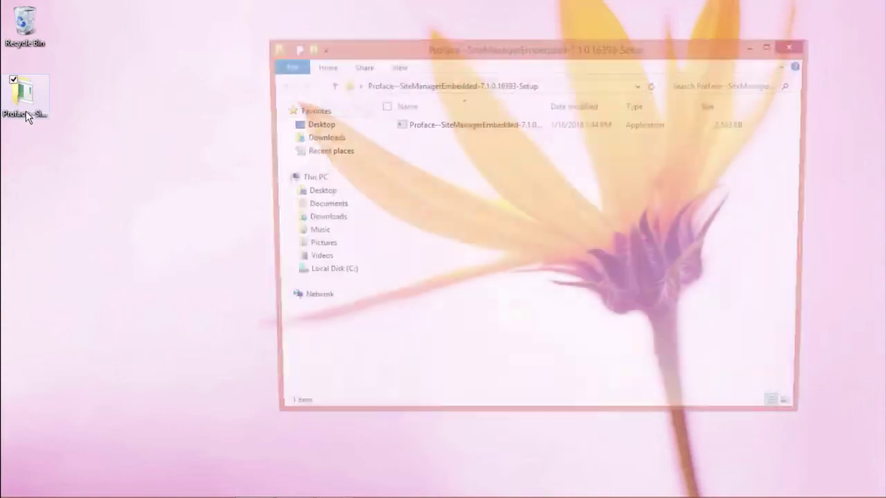
click(452, 130)
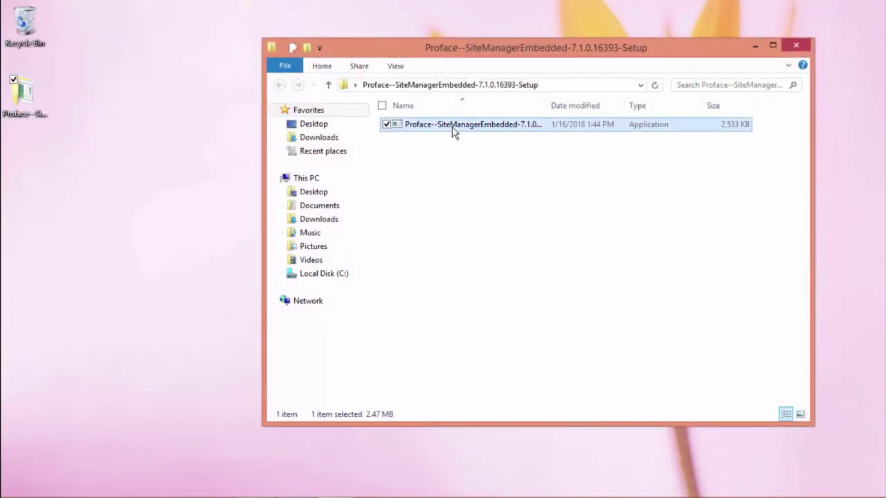
double_click(443, 125)
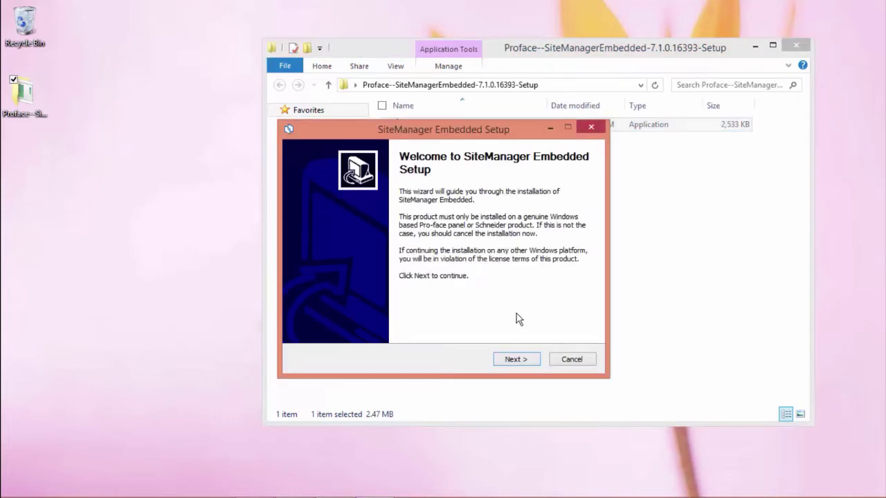
click(513, 359)
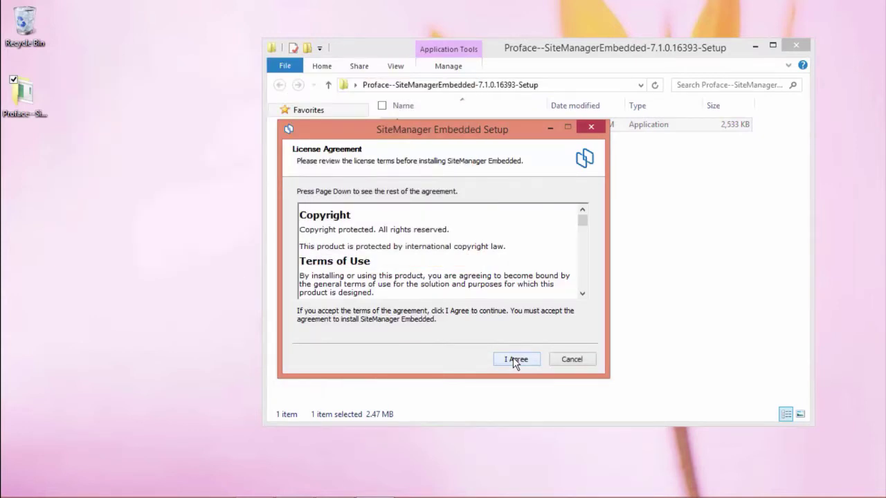
click(515, 359)
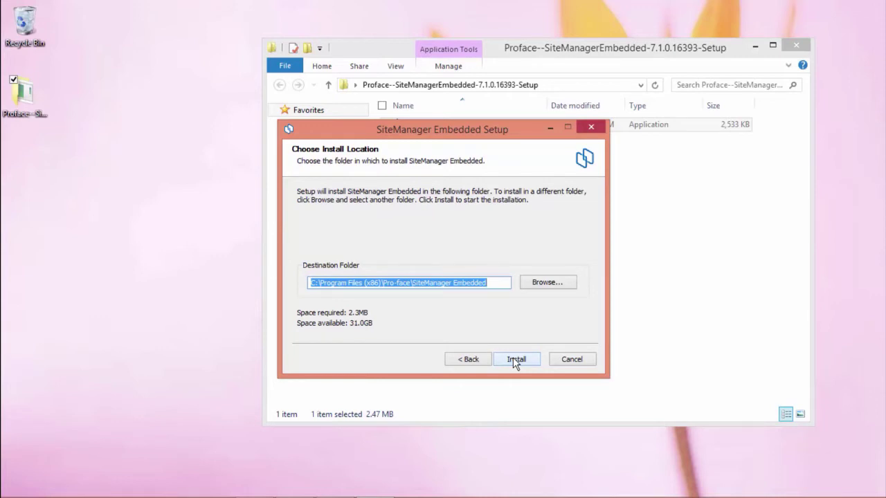
click(513, 357)
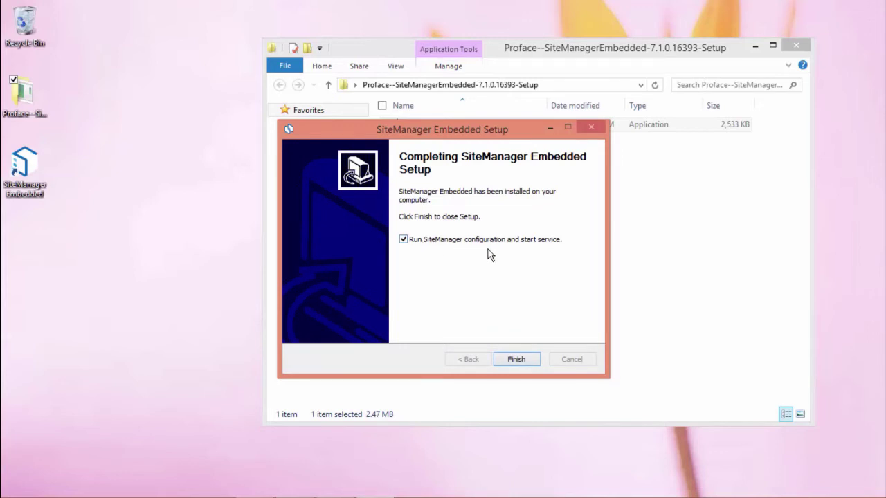
Finish the installer to launch configuration and open the GateManager fix in the Setup Assistant
click(519, 361)
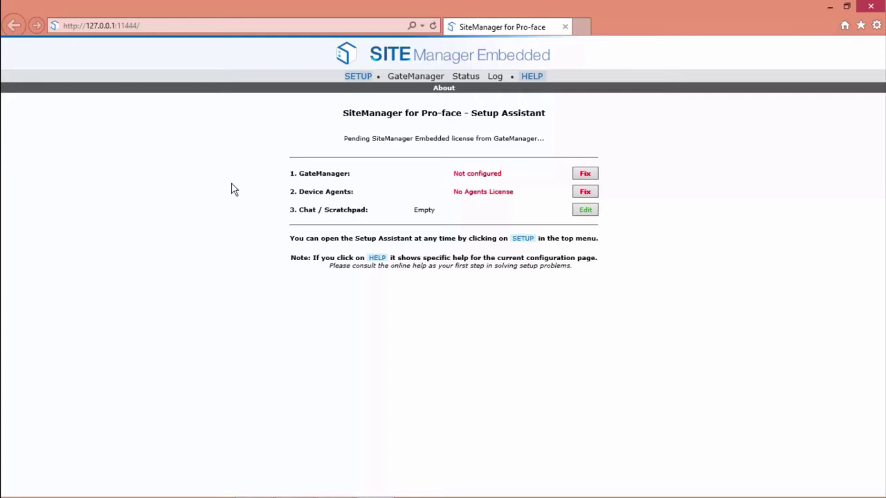
click(587, 175)
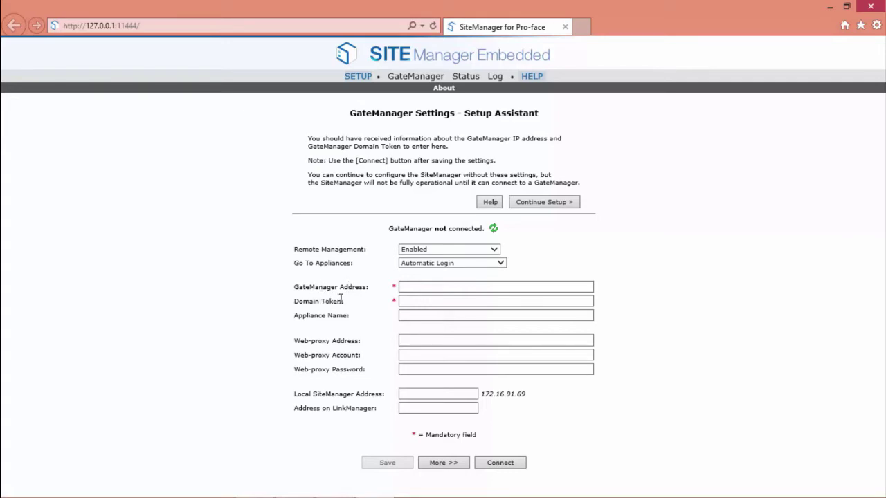
Keep Remote Management enabled and Go To Appliances set to Automatic Login
click(453, 250)
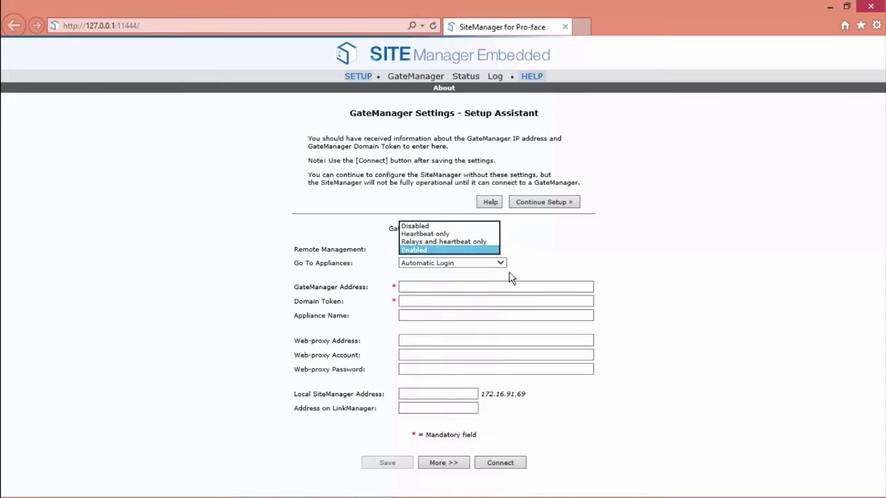
key(Return)
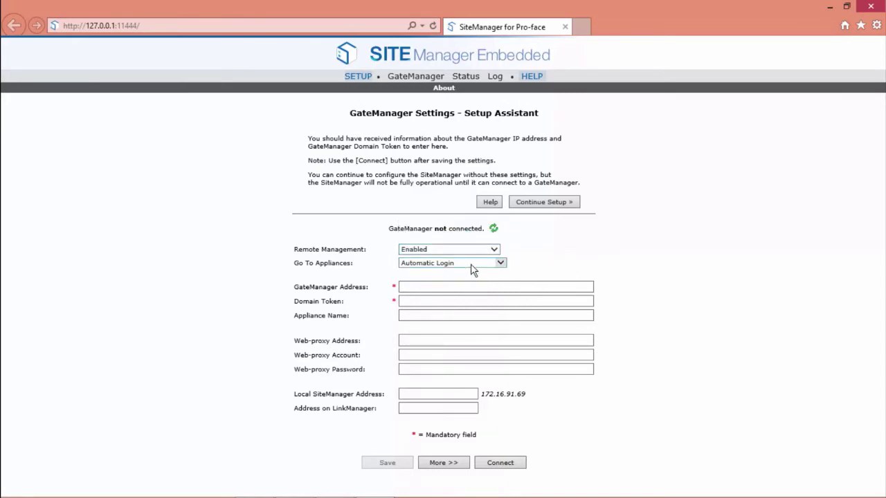
click(474, 269)
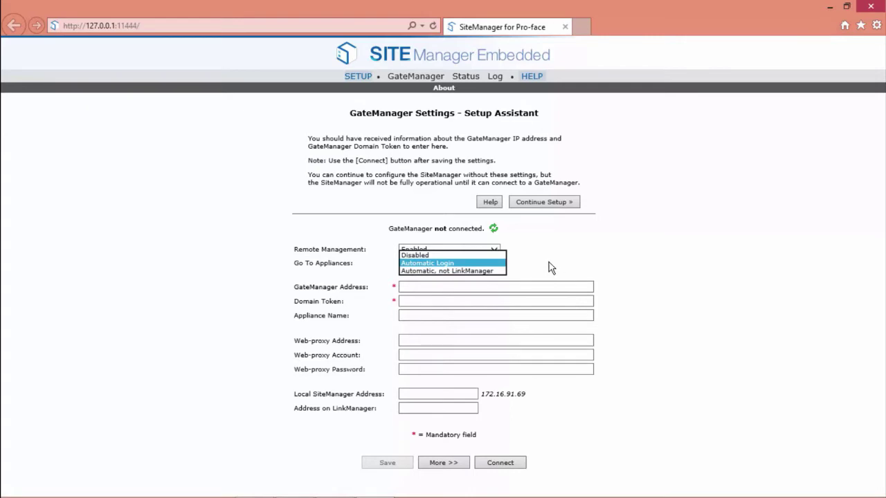
click(550, 268)
Enter GateManager Address 52.177.181.63, the domain token, and Appliance Name 'PS5000 SME'
click(456, 285)
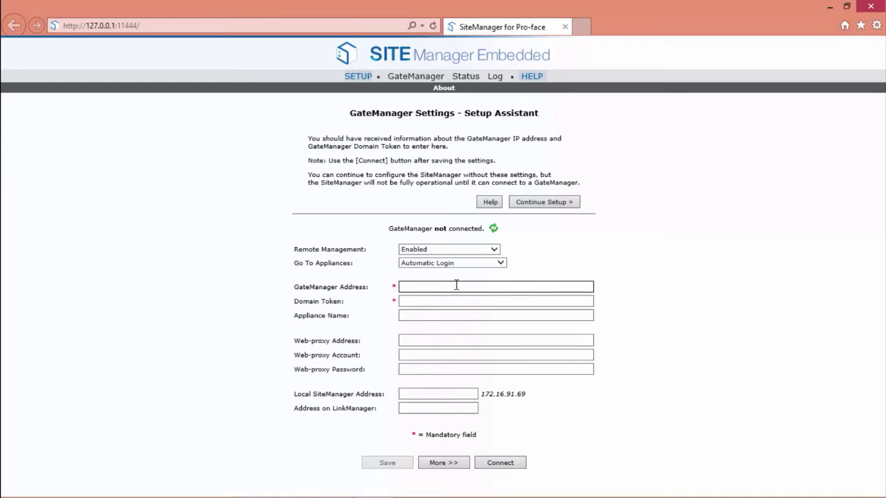
text(5)
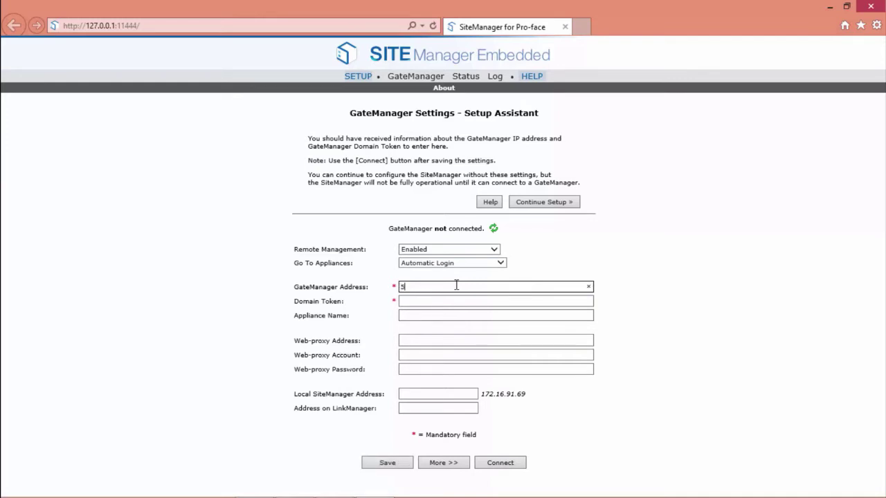
text(2.177.181.63)
key(Tab)
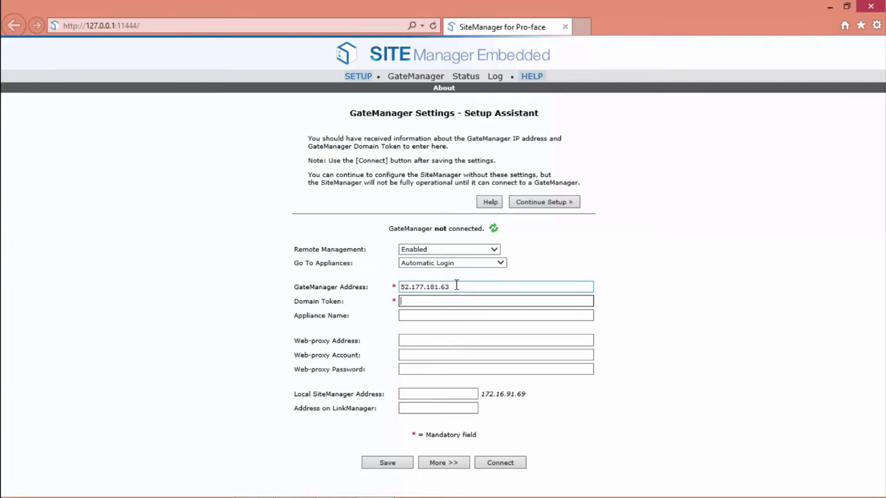
text(ProfaceUSA.ProFaceAmerica)
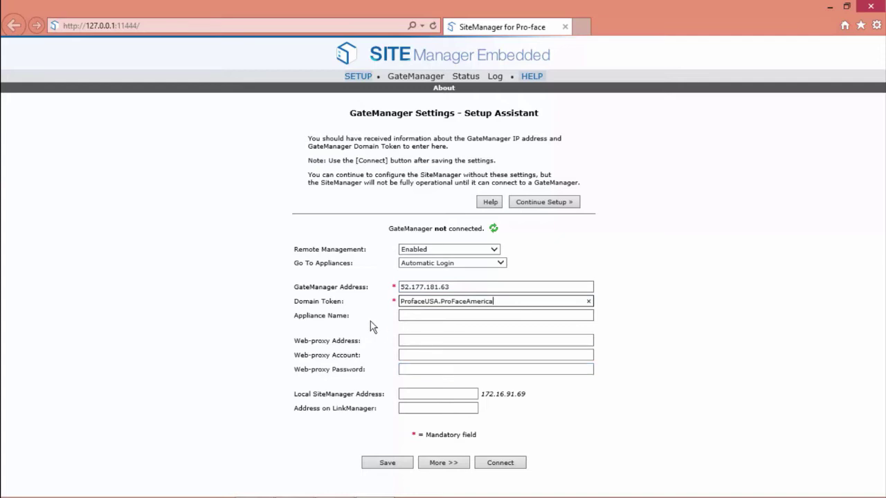
click(408, 316)
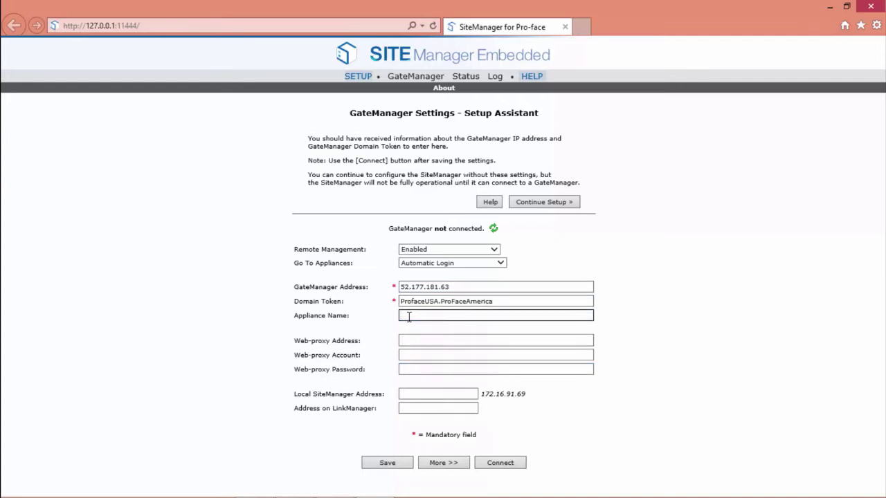
text(PS5000 SME)
Save the GateManager settings and continue to the Setup Assistant summary page
click(388, 469)
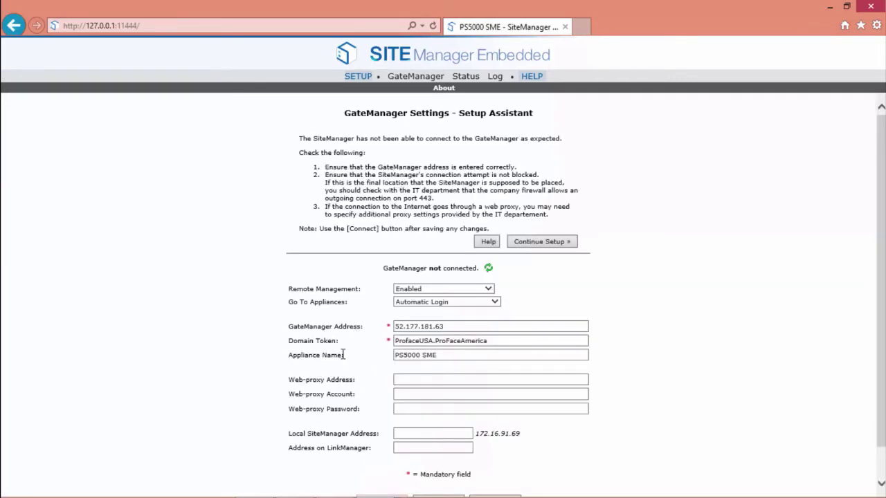
click(538, 243)
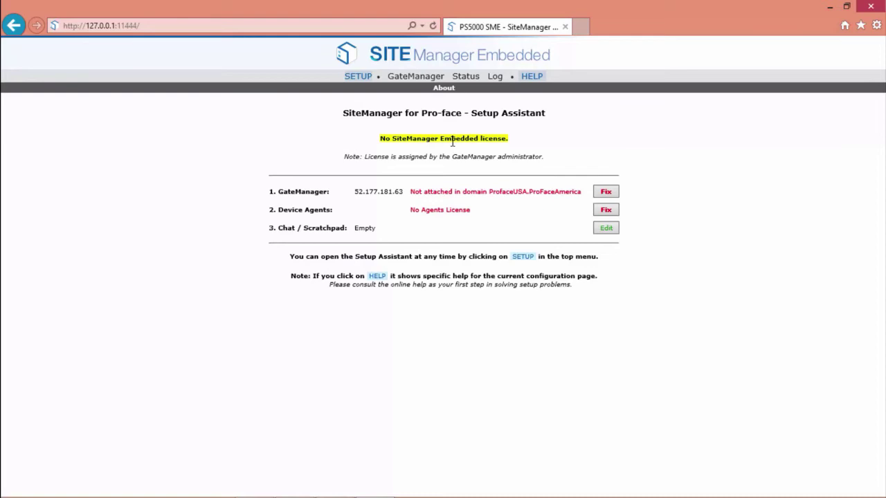
Open Gmail in a new tab and open the GateManager trial package email
click(581, 30)
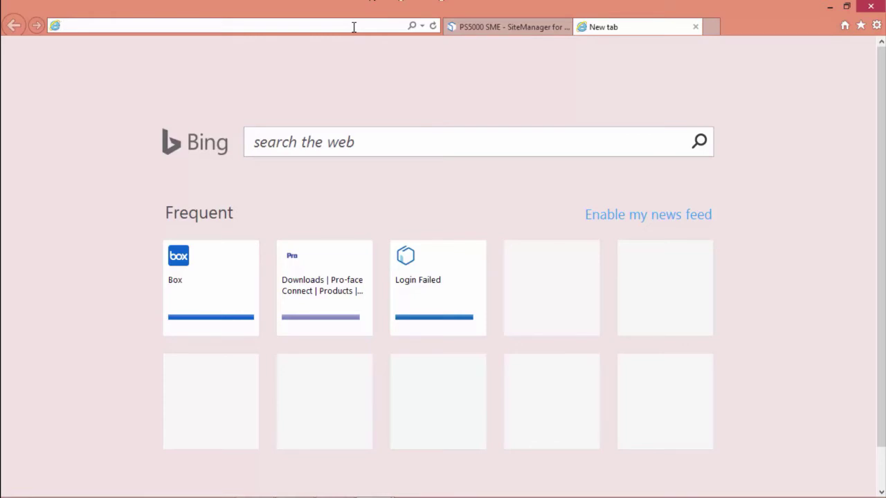
text(gmail.com)
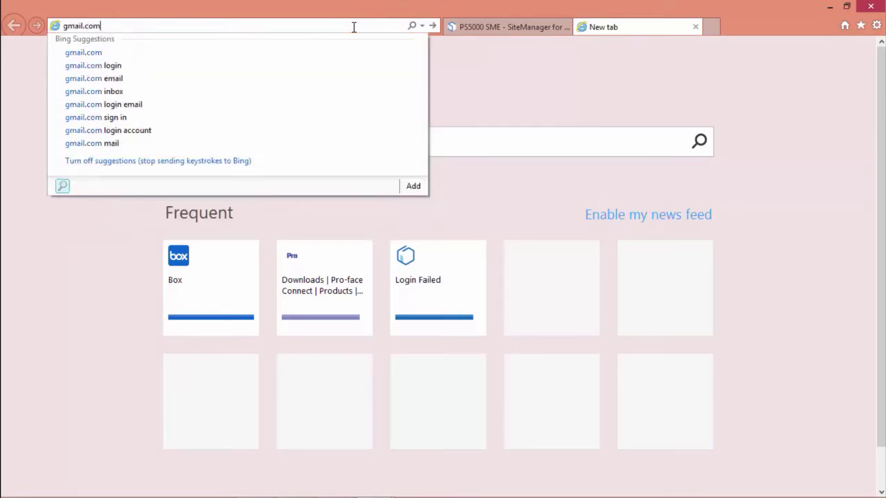
key(Return)
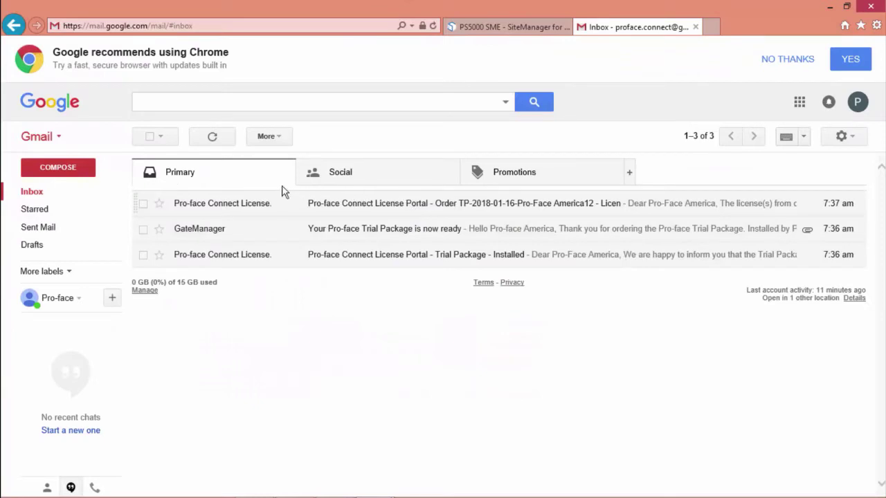
click(216, 235)
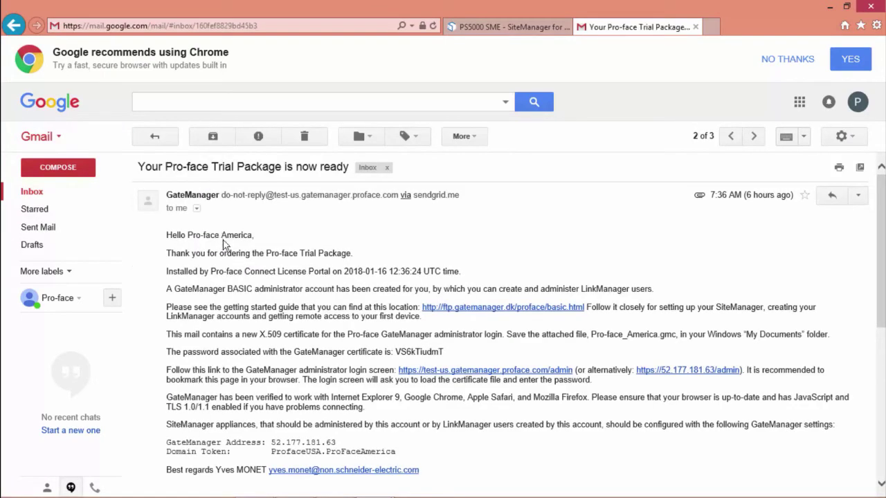
Download and save the Pro-face_America.gmc certificate attachment
scroll(360, 380, down, 1)
scroll(359, 379, down, 5)
mouse_move(222, 312)
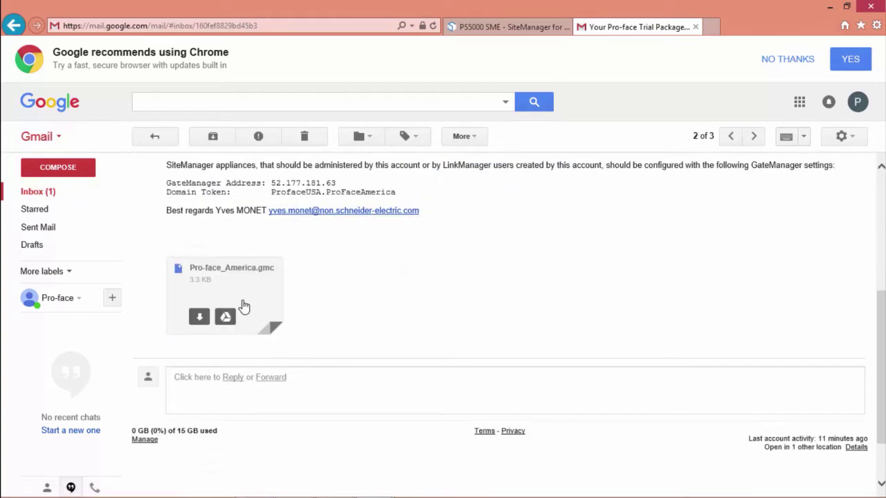
click(199, 318)
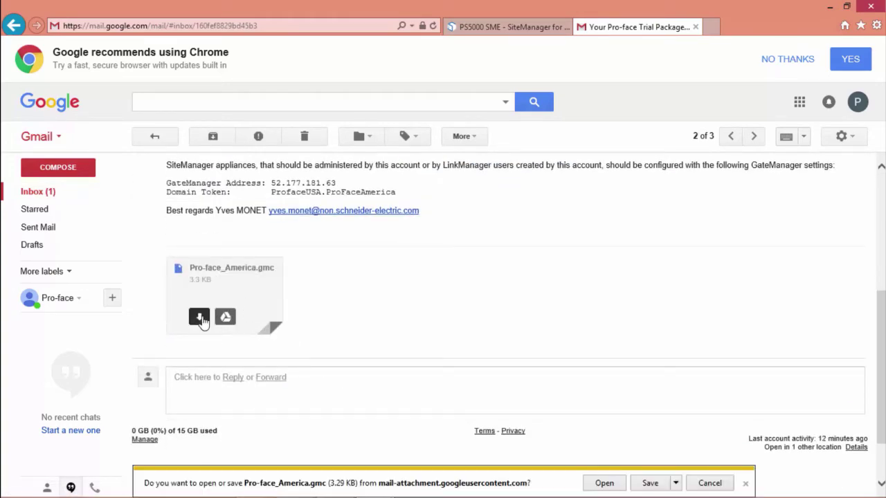
click(651, 484)
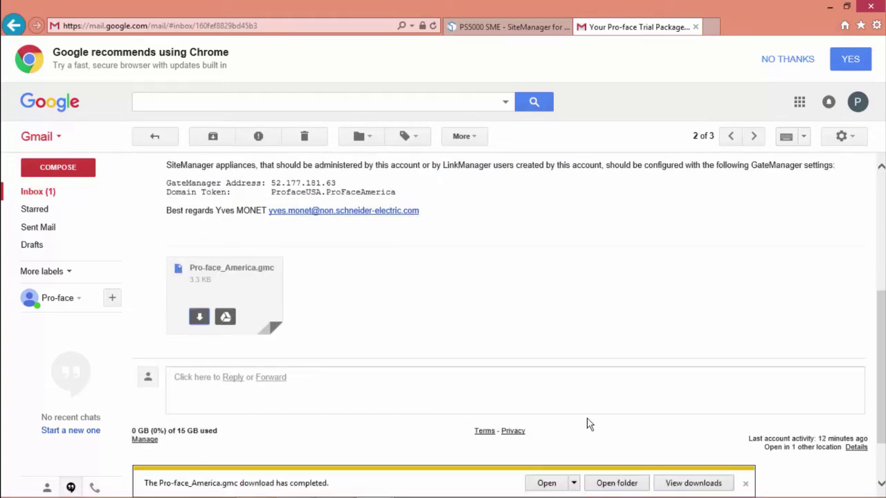
Copy the certificate password and follow the GateManager administrator login link
scroll(398, 280, up, 3)
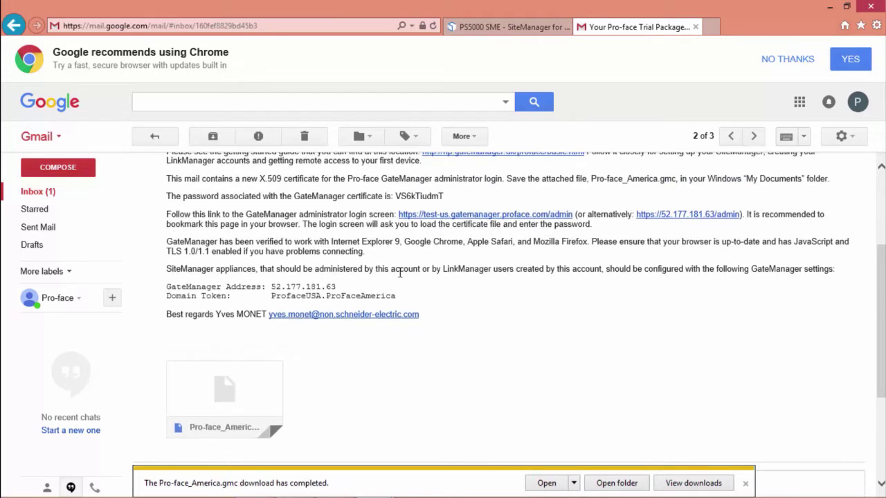
double_click(404, 196)
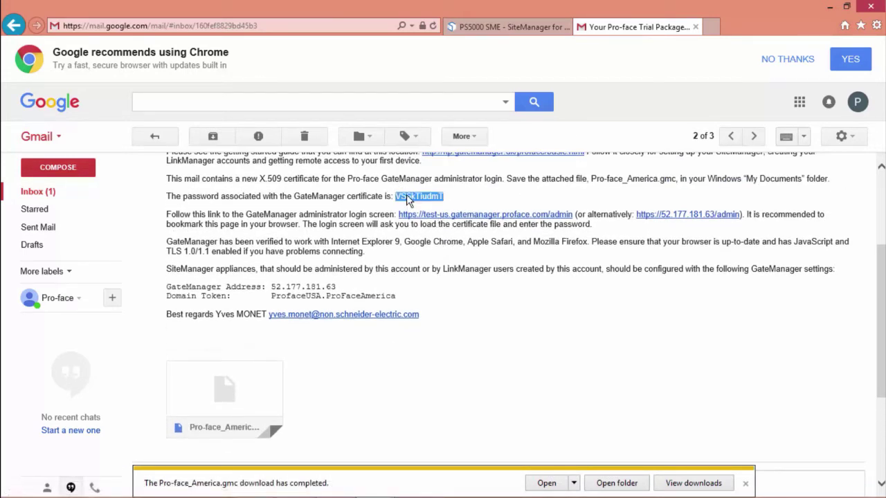
click(459, 220)
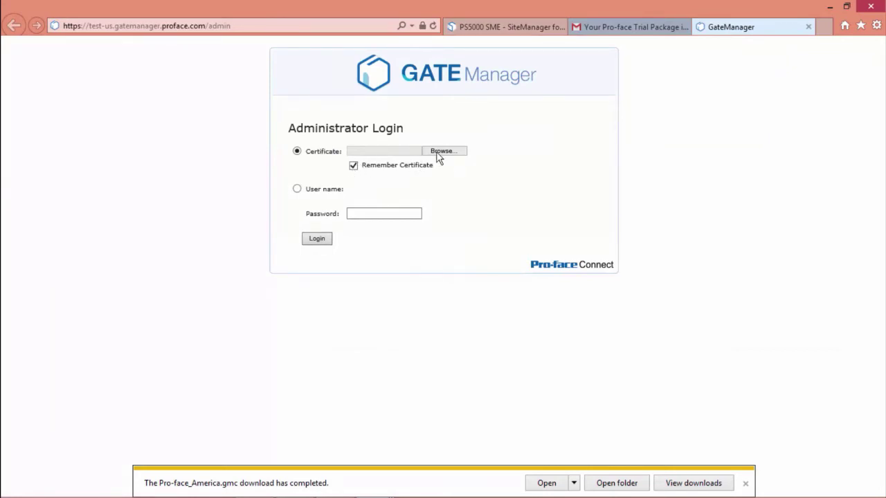
Load the Pro-face_America.gmc certificate from Downloads into the login form
click(434, 154)
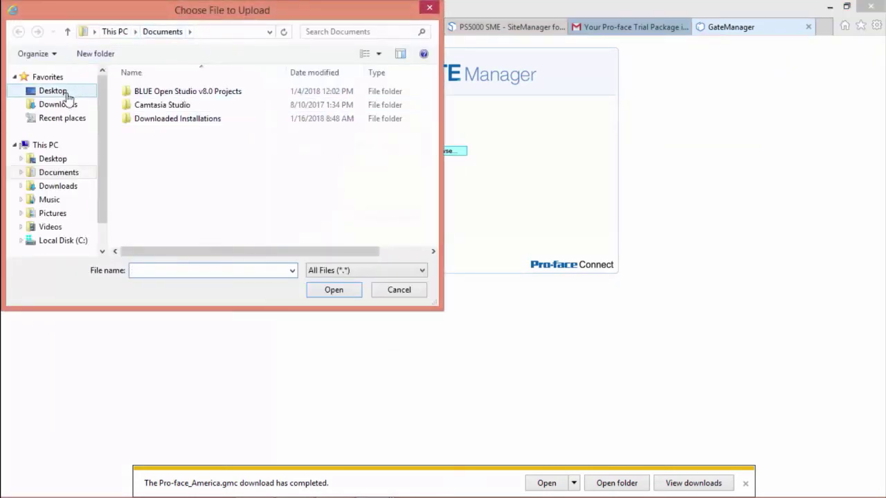
click(61, 107)
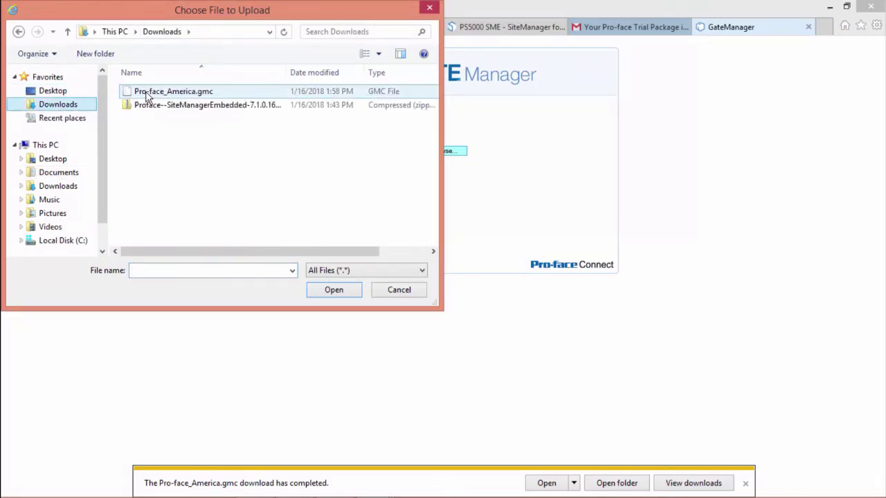
click(148, 96)
double_click(147, 95)
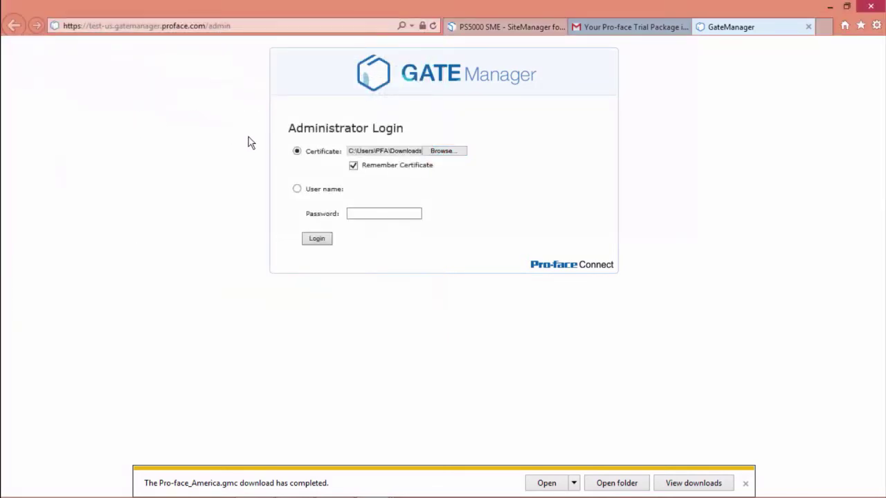
Enter the certificate password, log in, and dismiss the download notice
click(362, 214)
text(***********)
click(318, 239)
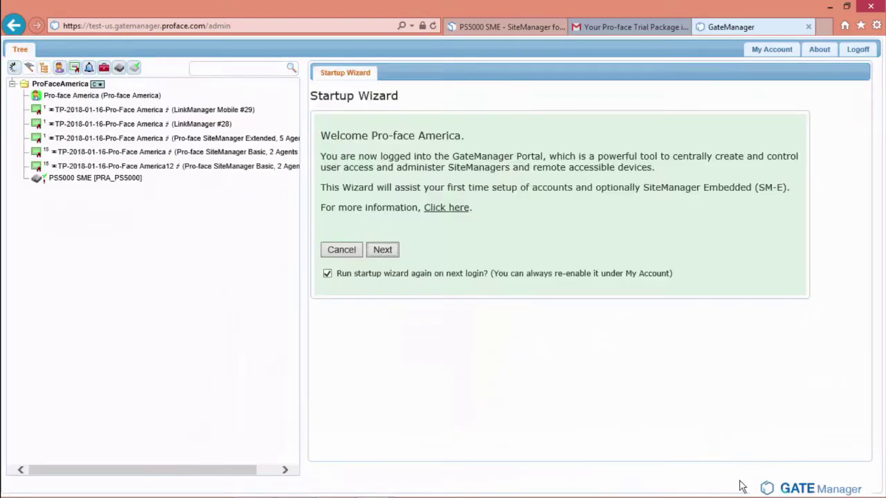
click(745, 483)
Bind the SiteManager Extended, 5 Agents license to the PS5000 SME appliance
click(81, 181)
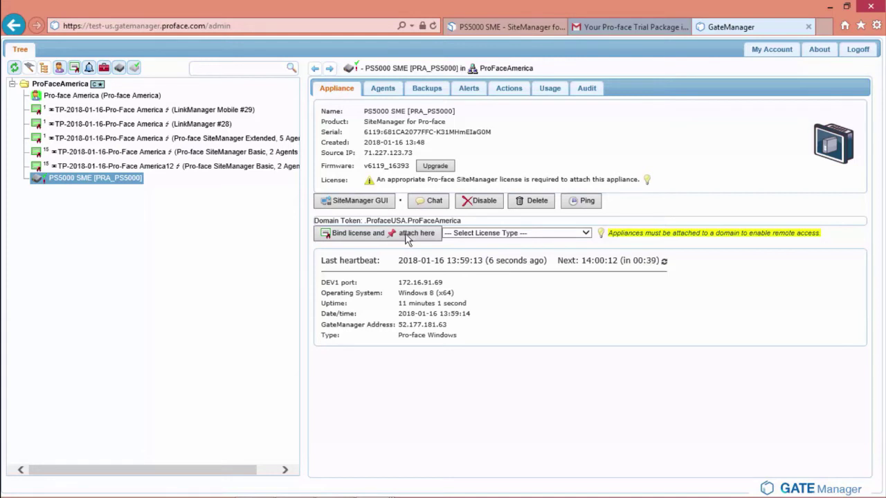
click(504, 238)
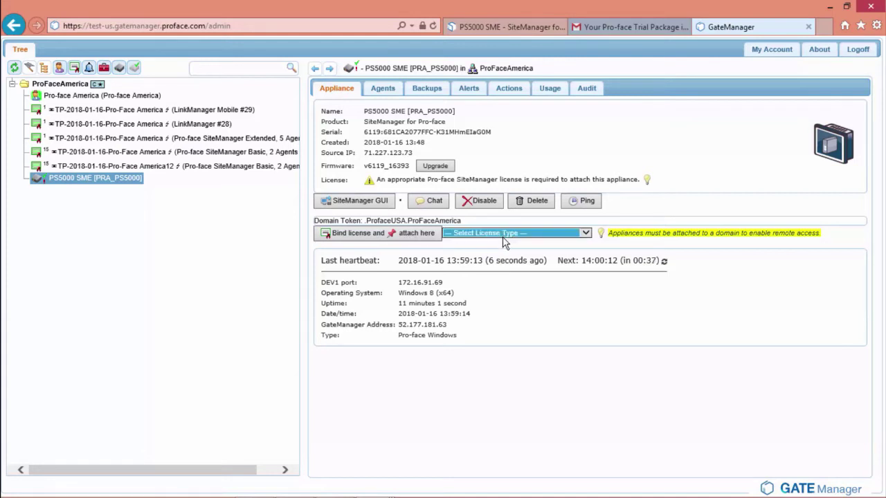
click(504, 237)
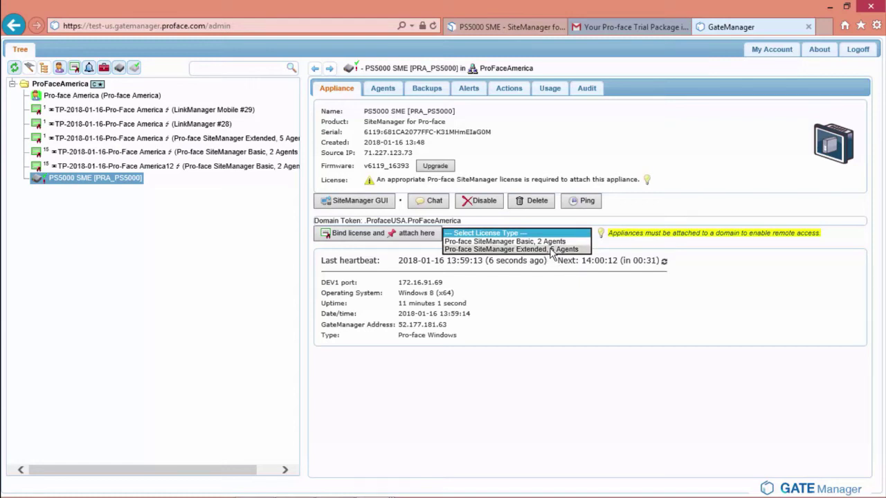
click(552, 250)
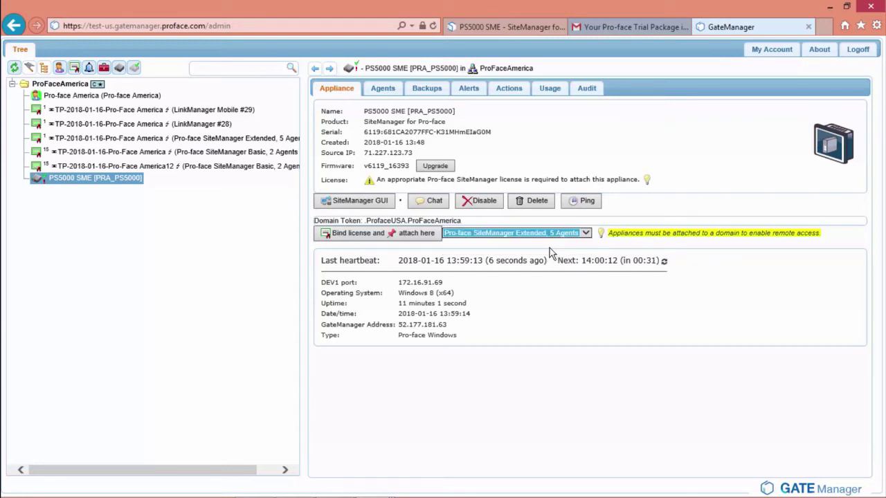
click(378, 236)
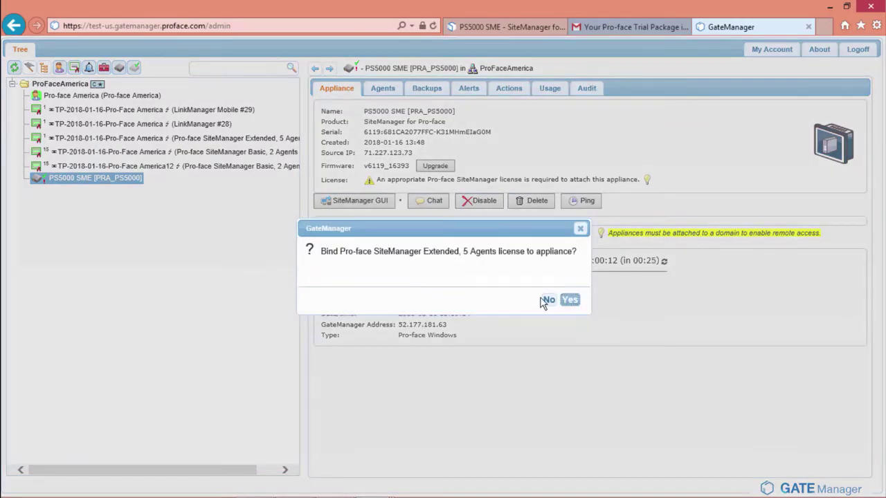
click(569, 300)
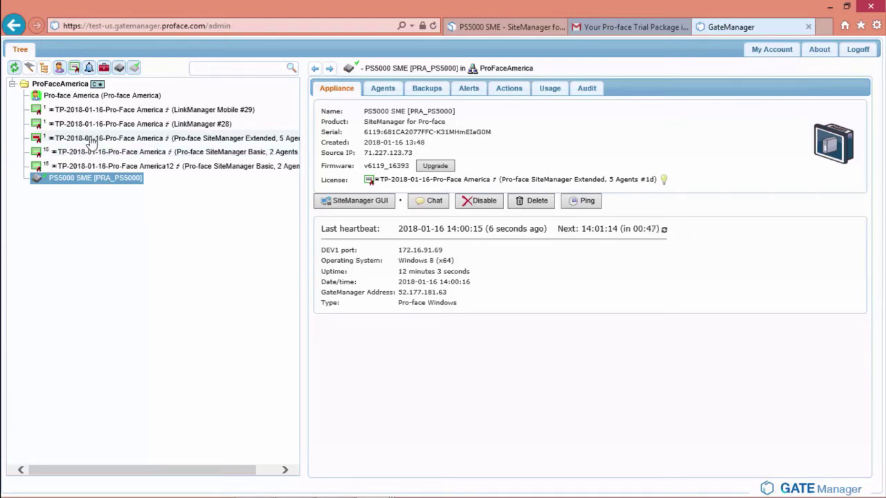
Review the Extended license and PS5000 SME details, then return to the SiteManager setup page
click(90, 138)
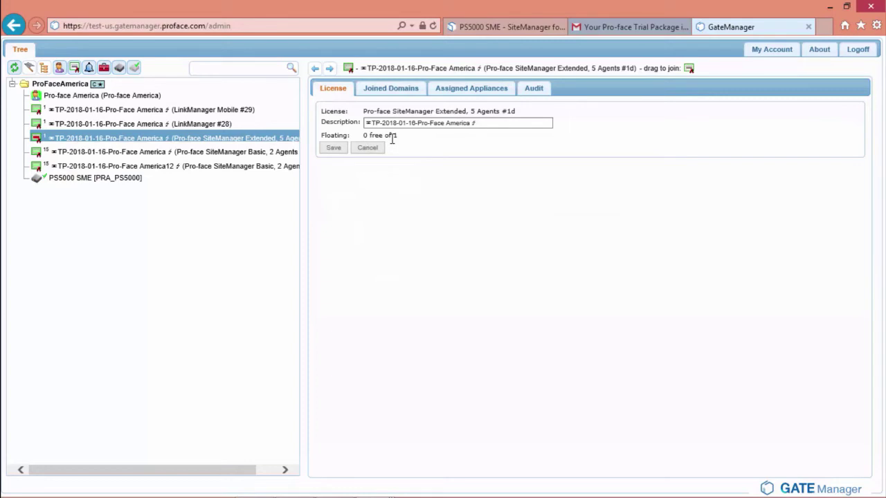
click(65, 182)
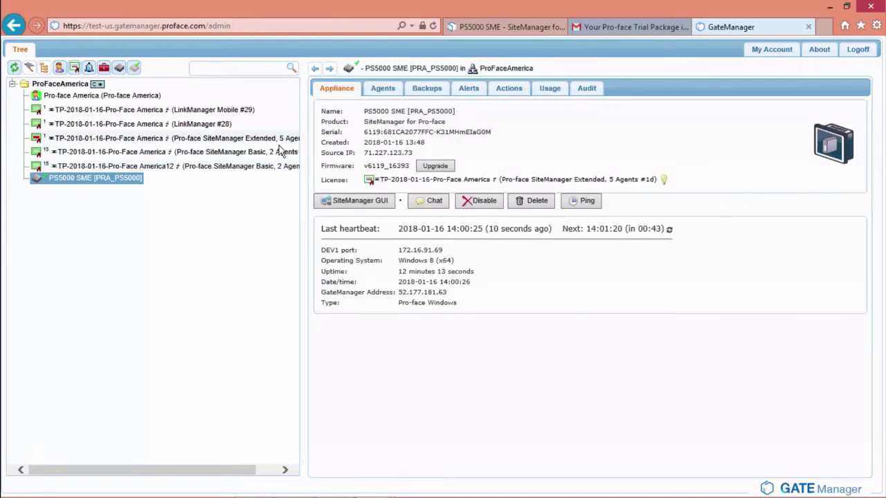
click(509, 25)
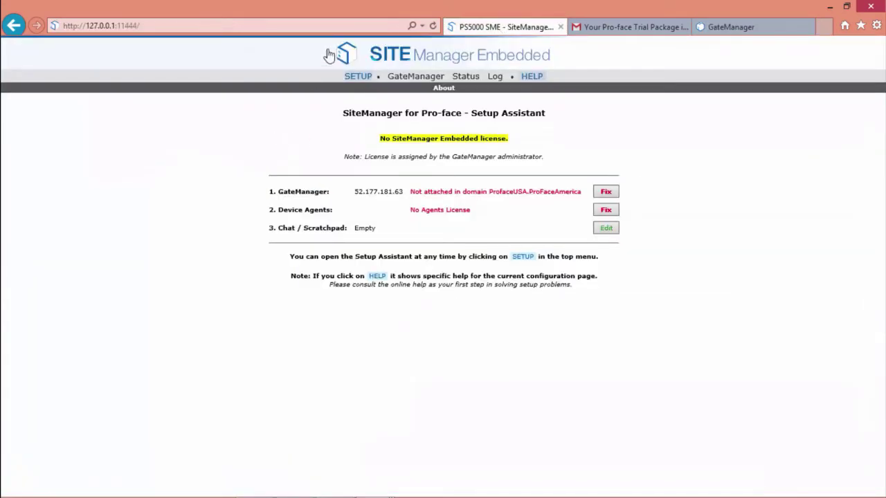
Refresh the Setup Assistant status and check the Device Agents settings
click(434, 26)
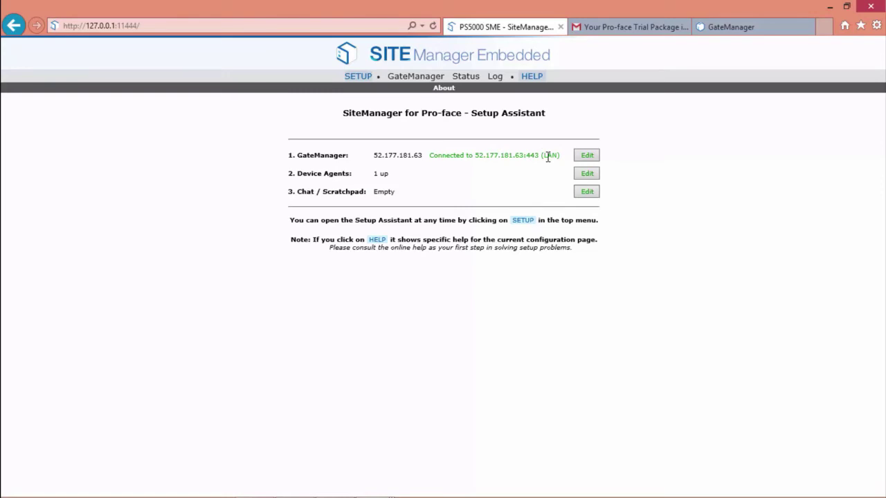
click(586, 176)
Post the message 'hello' in the Chat / Scratchpad, then return to GateManager
click(586, 191)
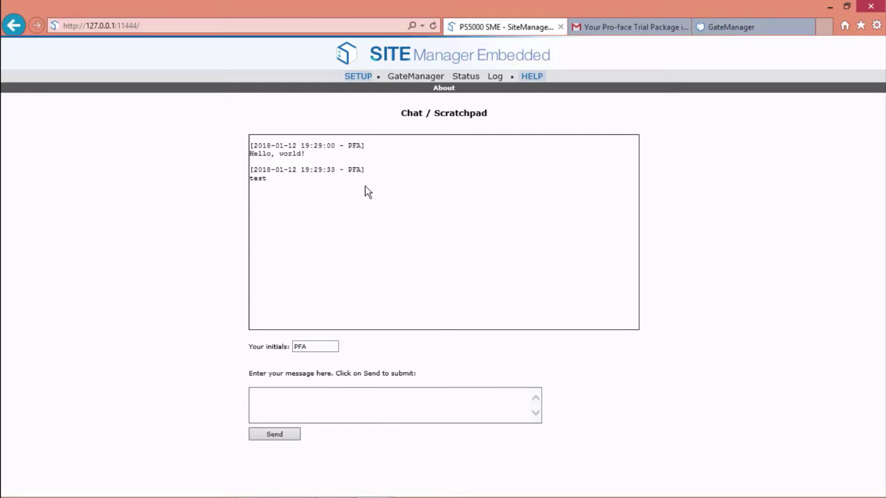
click(312, 393)
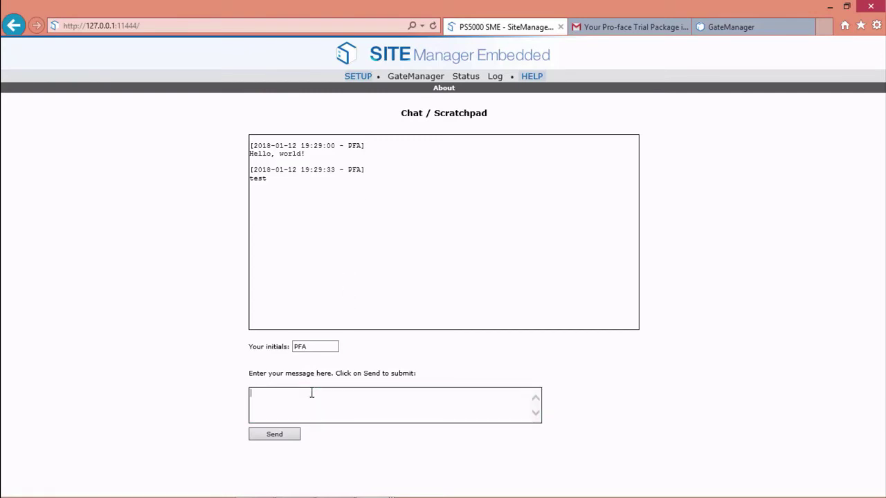
text(hello)
click(273, 436)
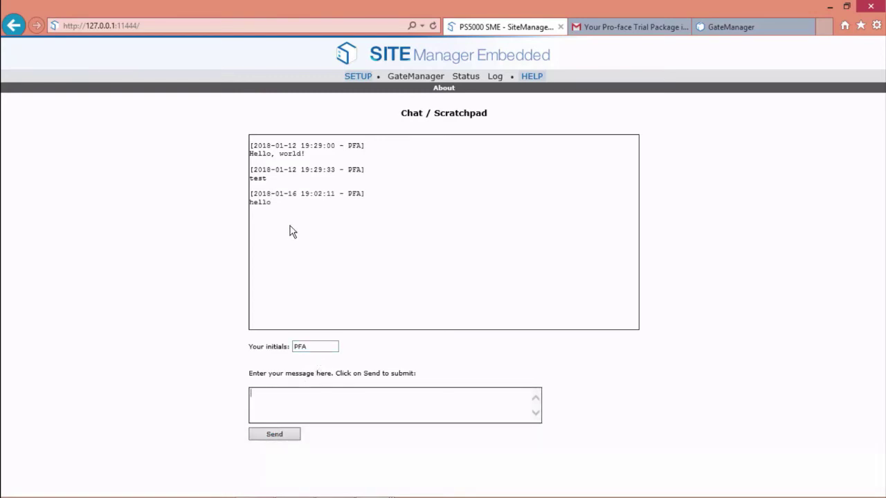
click(728, 27)
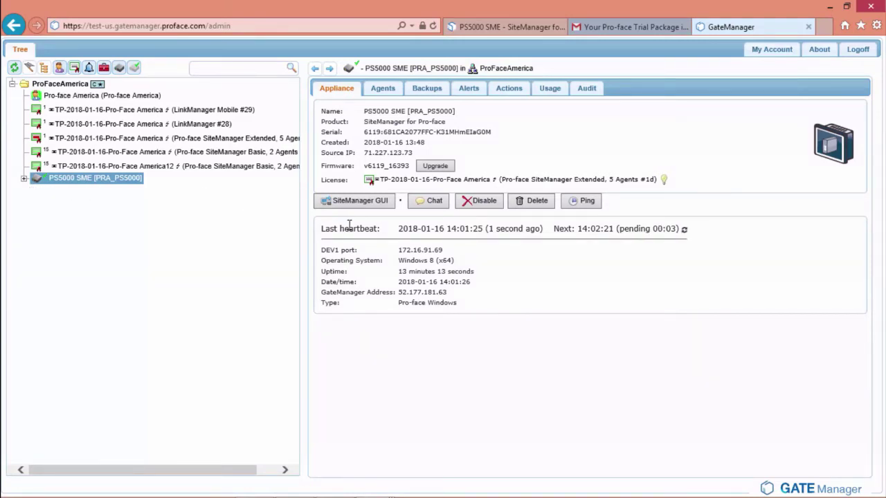
Expand PS5000 SME and browse the Full Access agent's alerts, actions, usage and audit tabs
click(425, 201)
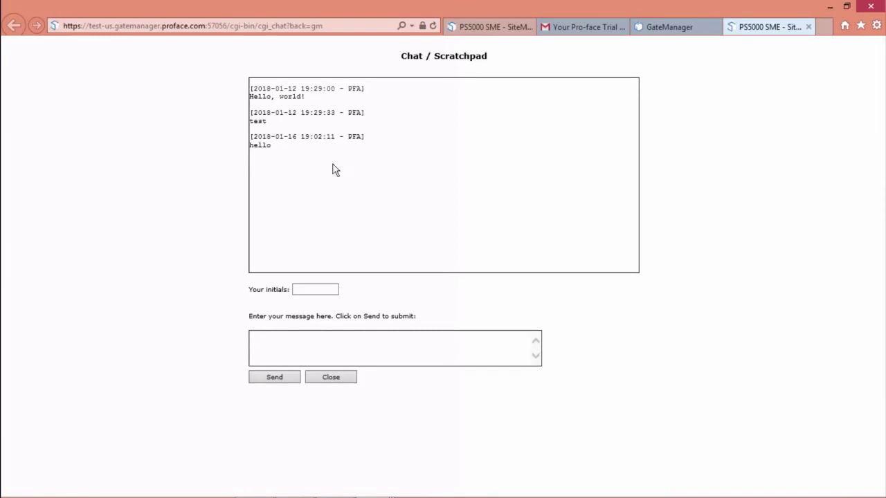
key(ctrl+shift+Tab)
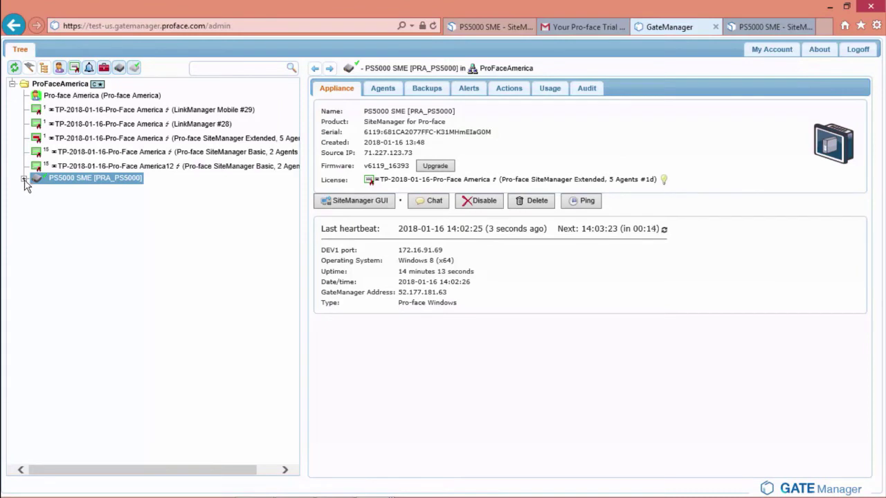
click(24, 179)
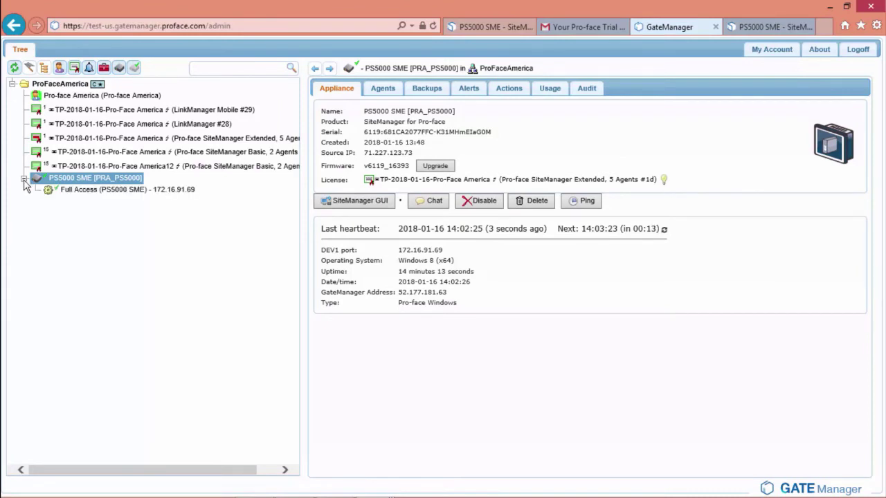
click(74, 193)
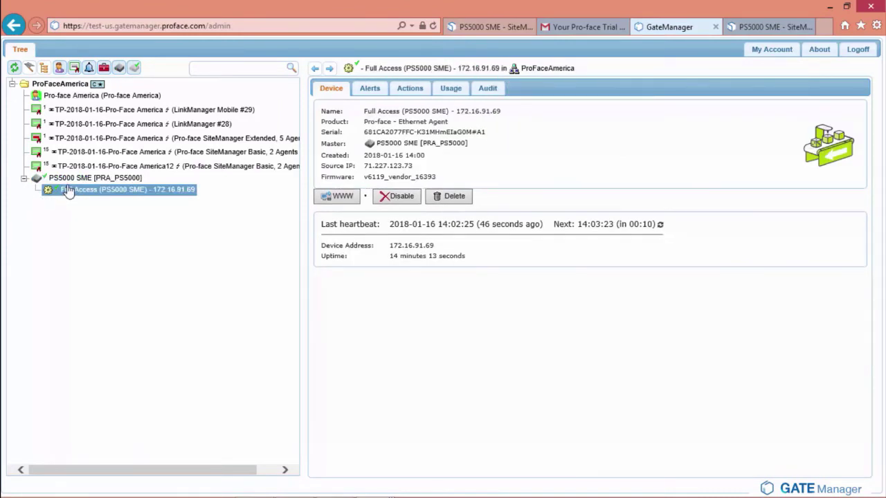
click(374, 90)
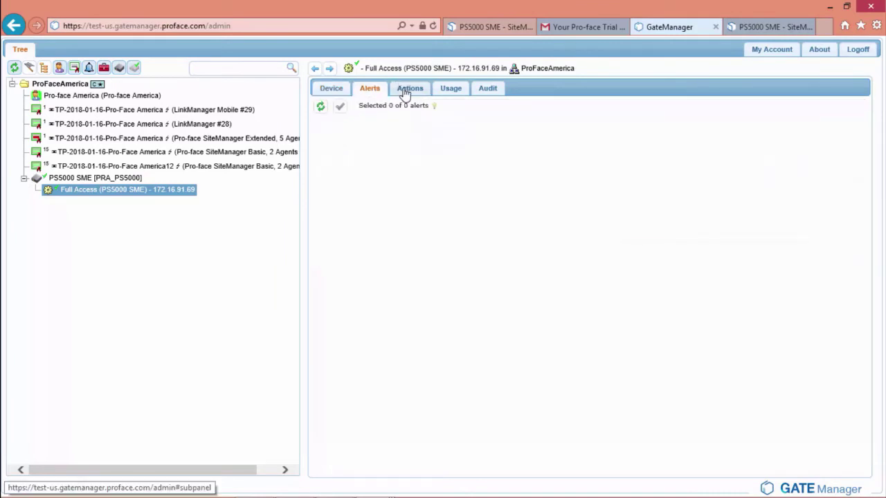
click(407, 91)
click(454, 91)
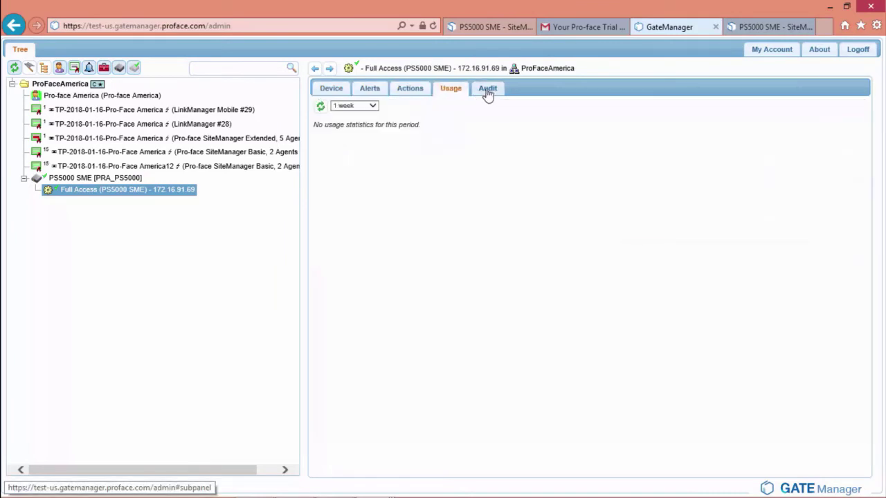
click(488, 92)
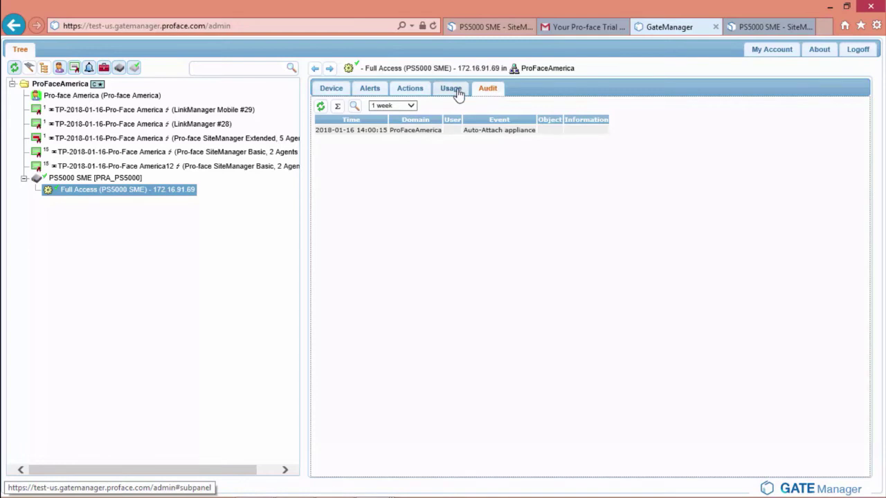
Browse the PS5000 SME appliance's audit, usage, actions, alerts and backups tabs
click(79, 178)
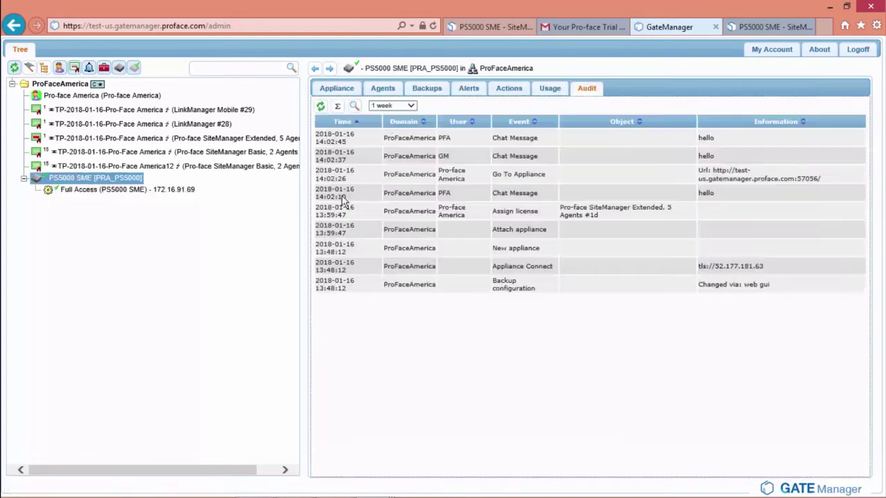
click(558, 90)
click(495, 90)
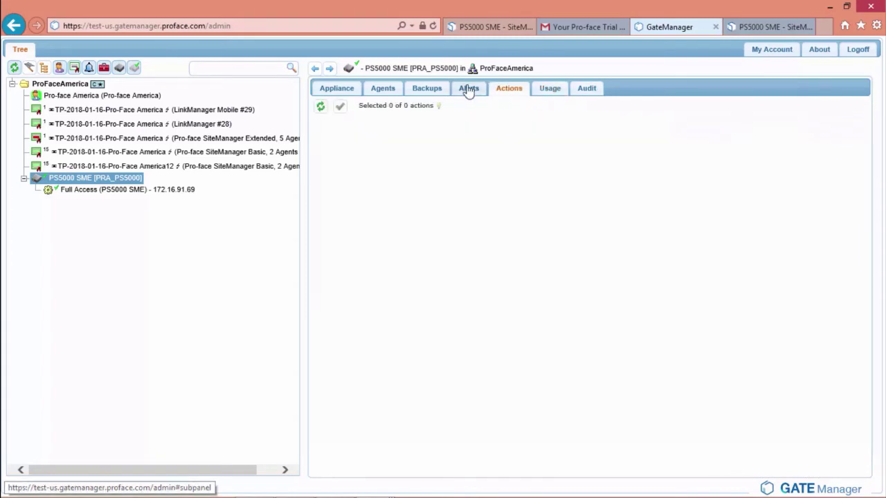
click(468, 91)
click(426, 89)
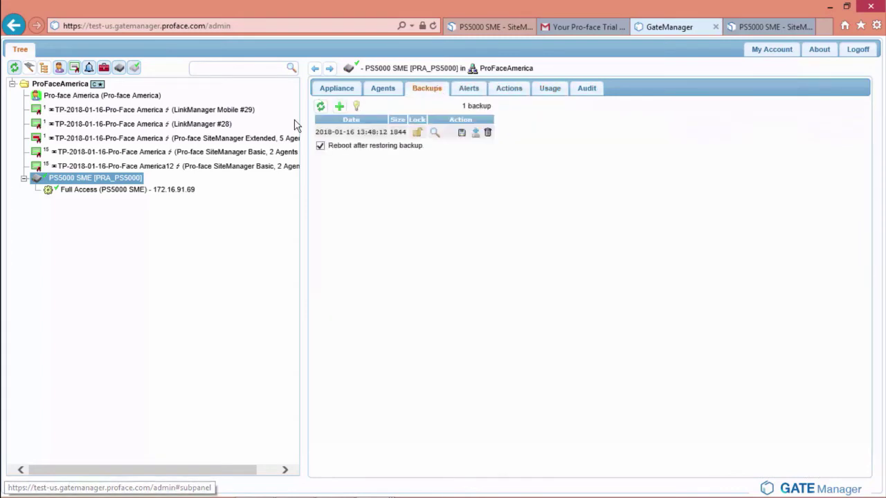
click(168, 192)
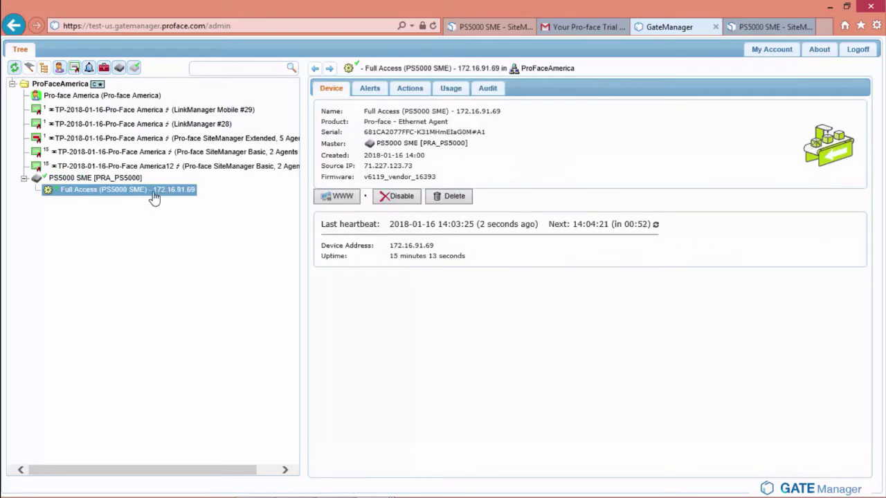
Check SiteManager's device agents, then test the connection to PS5000 SME from GateManager
click(488, 27)
click(364, 78)
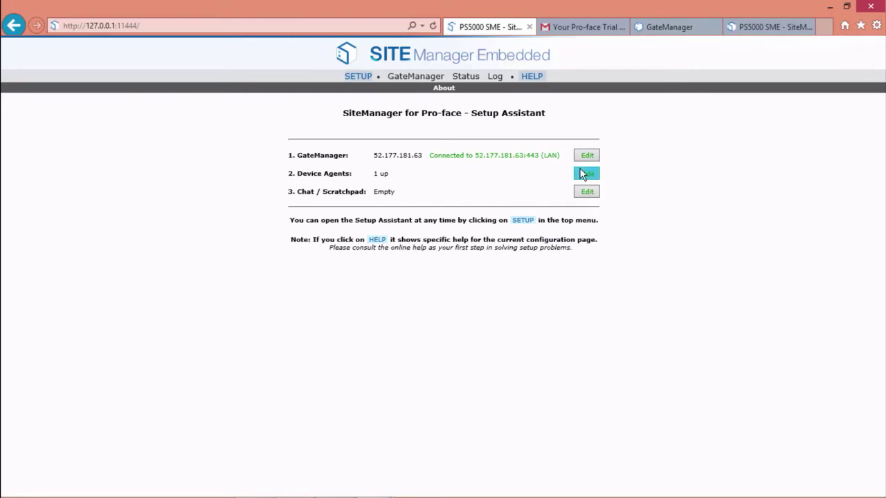
click(585, 173)
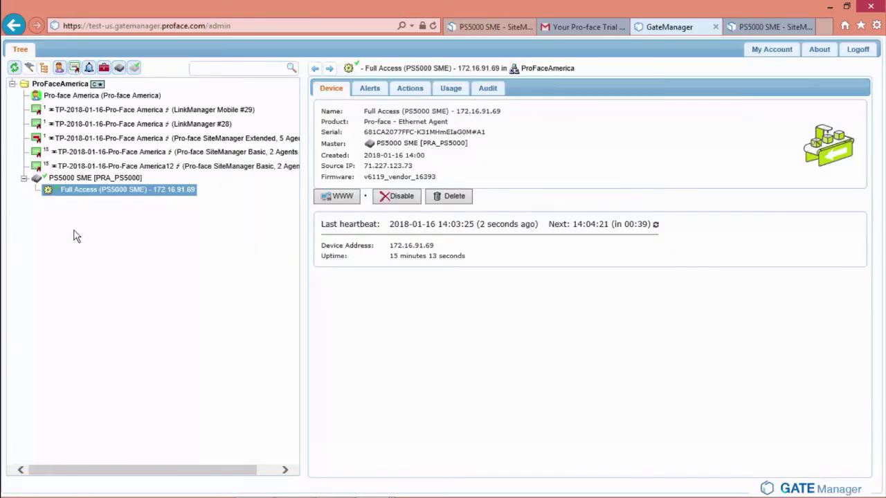
click(76, 178)
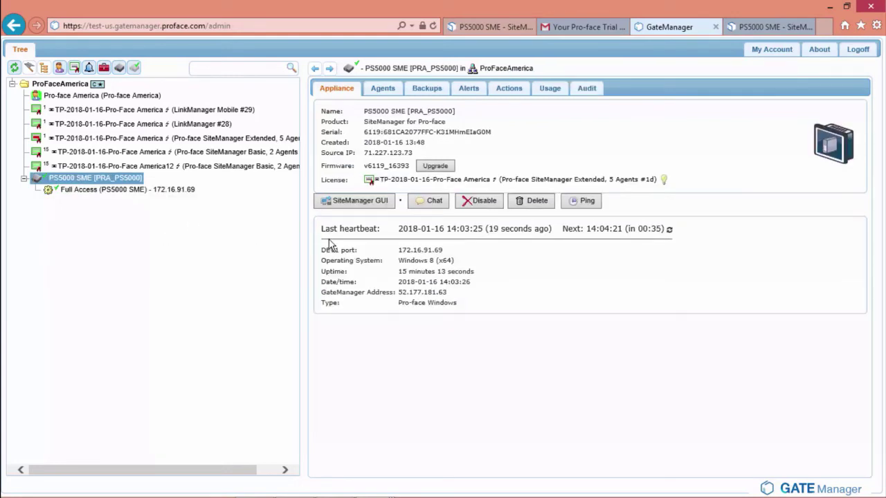
click(579, 204)
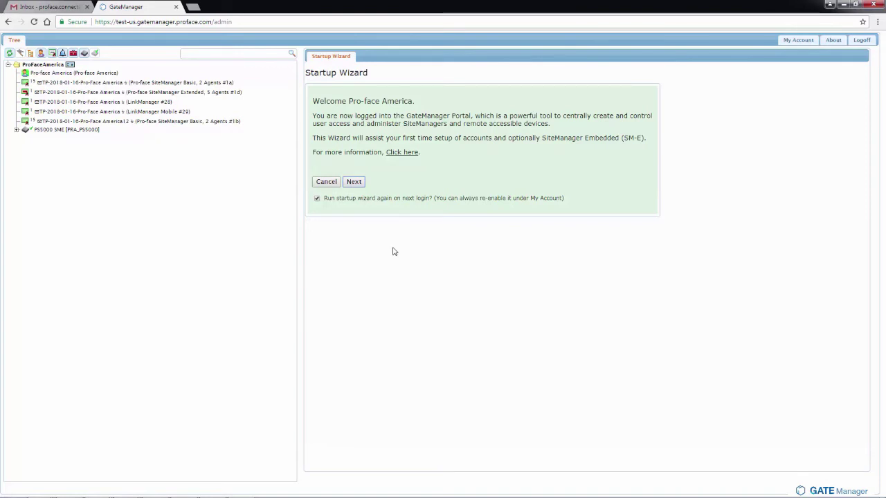
Advance the Startup Wizard to LinkManager License and Account and open the ProFaceAmerica domain menu
click(355, 182)
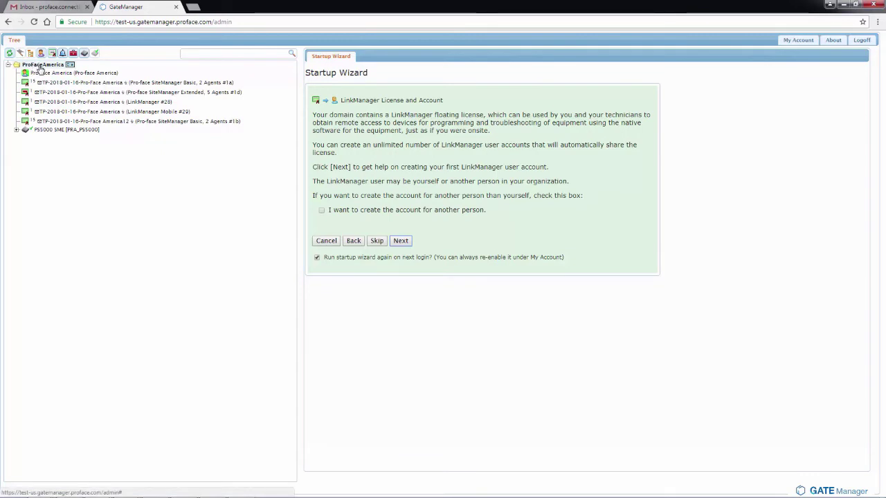
right_click(40, 66)
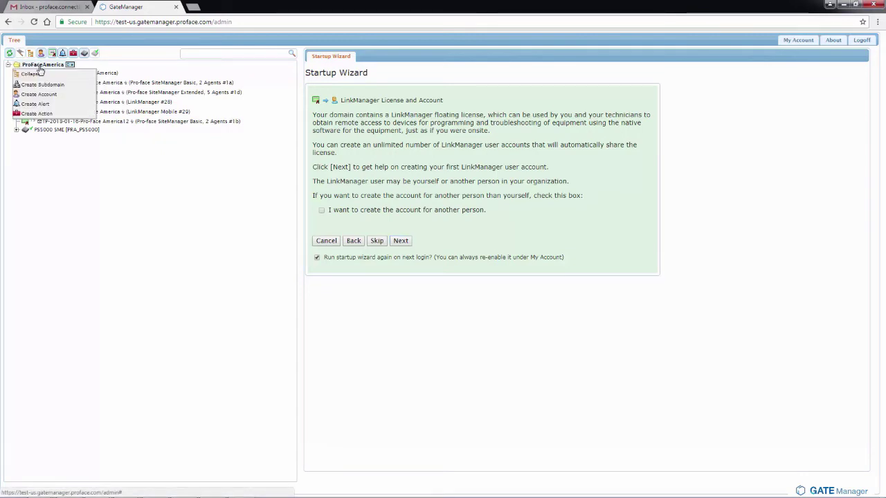
Create a new LinkManager user account named PFALink and enter its e-mail address
click(45, 95)
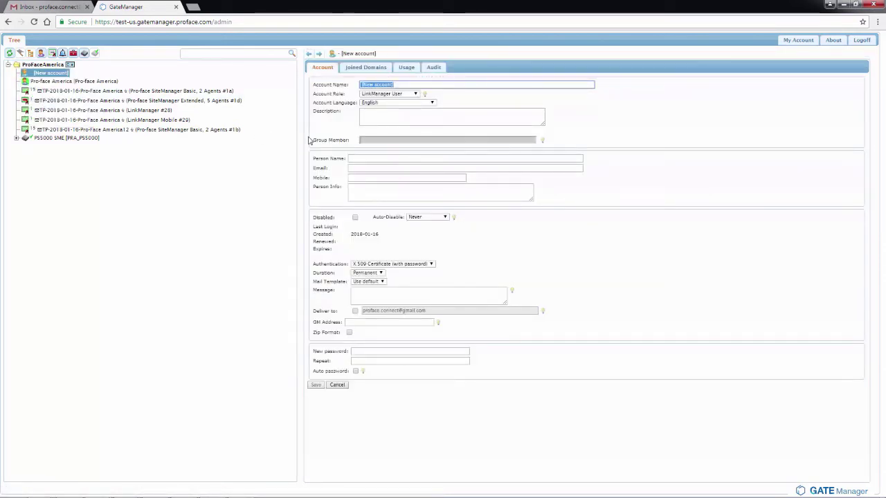
text(PFALink)
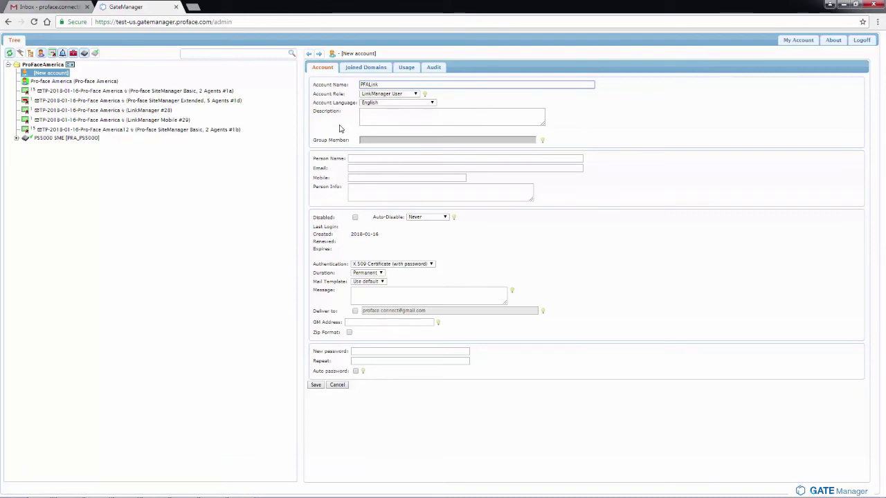
click(365, 168)
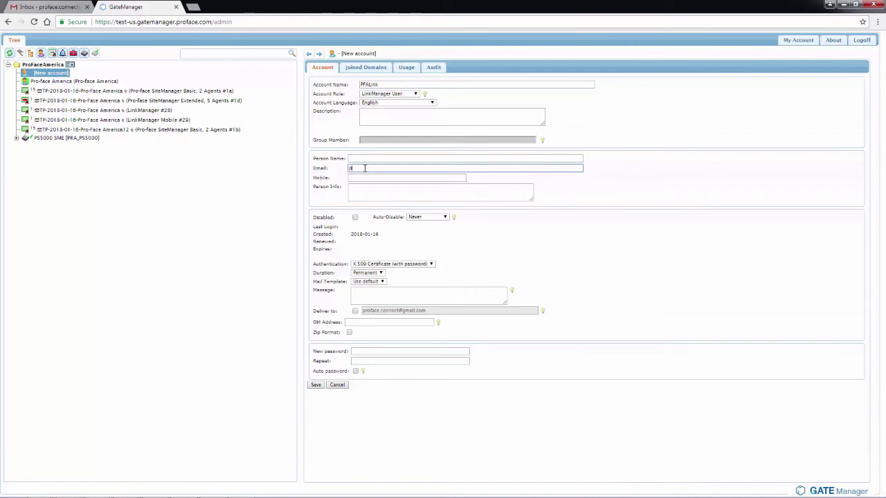
Give the account a stronger matching password, save it, and e-mail its certificate
click(371, 353)
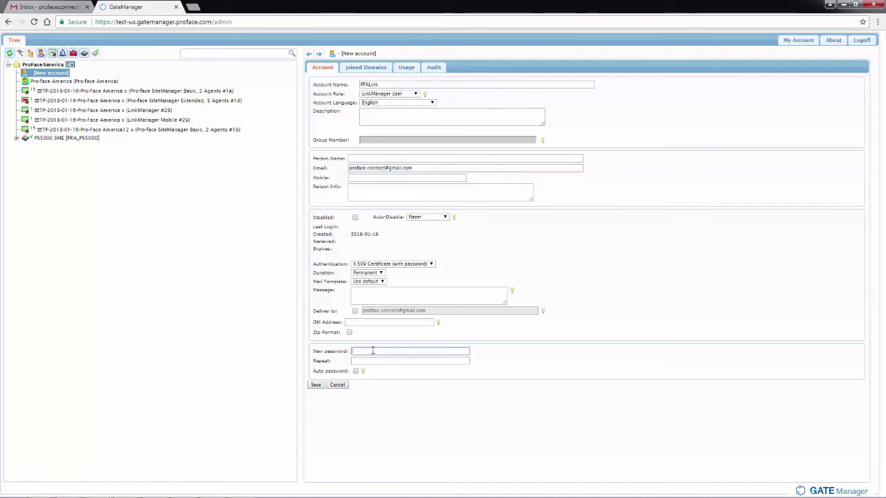
text(******)
key(Tab)
text(***)
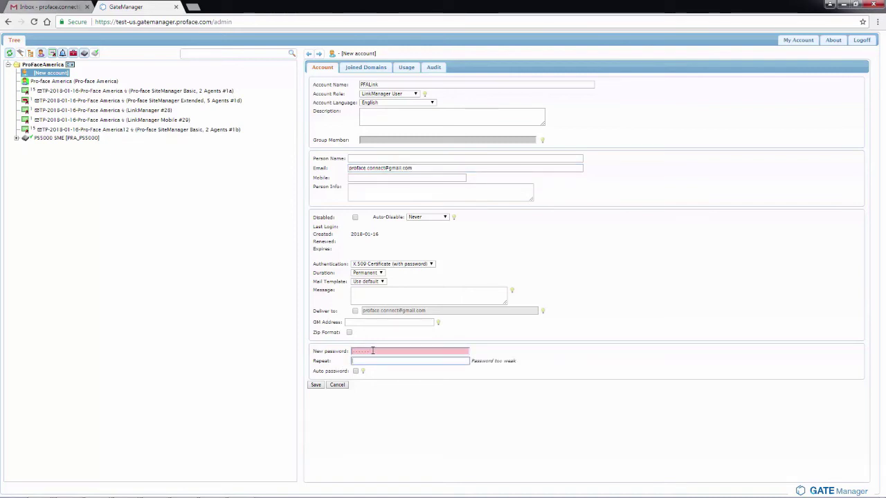
text(***)
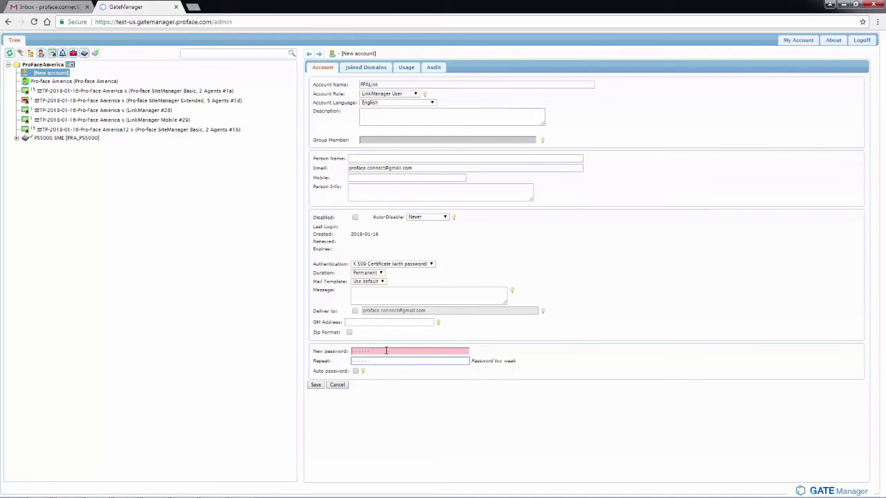
drag(386, 351, 297, 355)
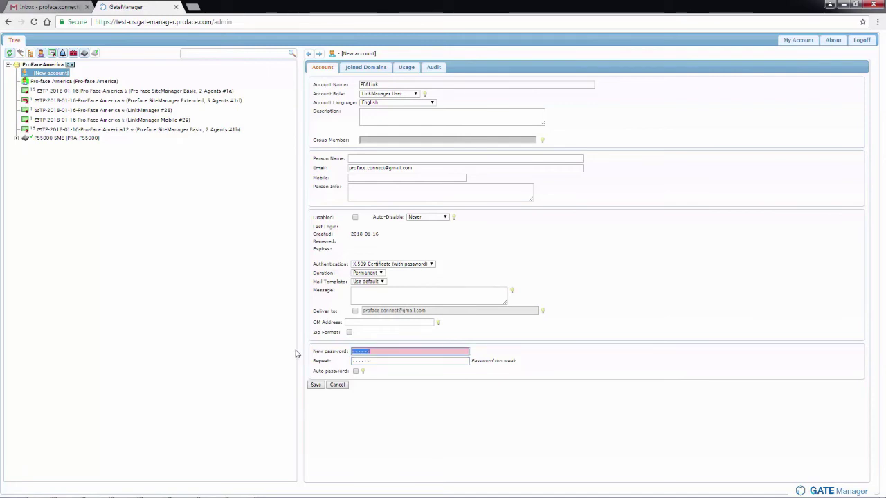
text(*******)
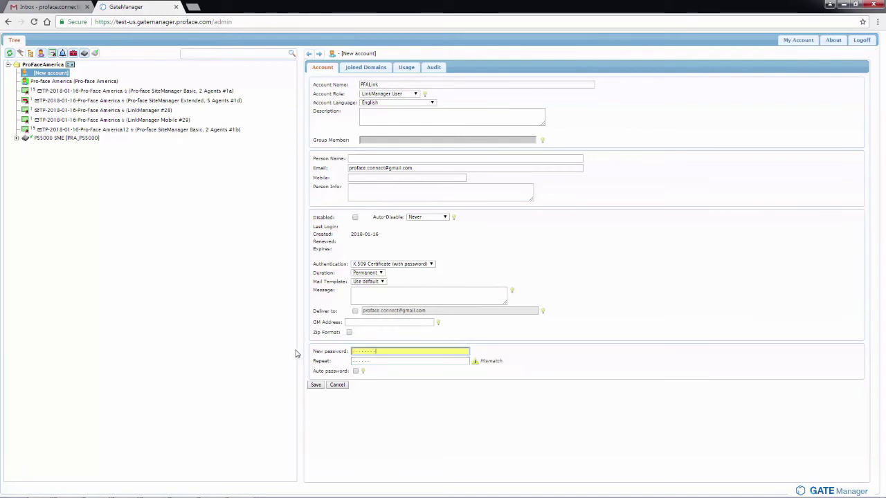
key(Tab)
text(*******)
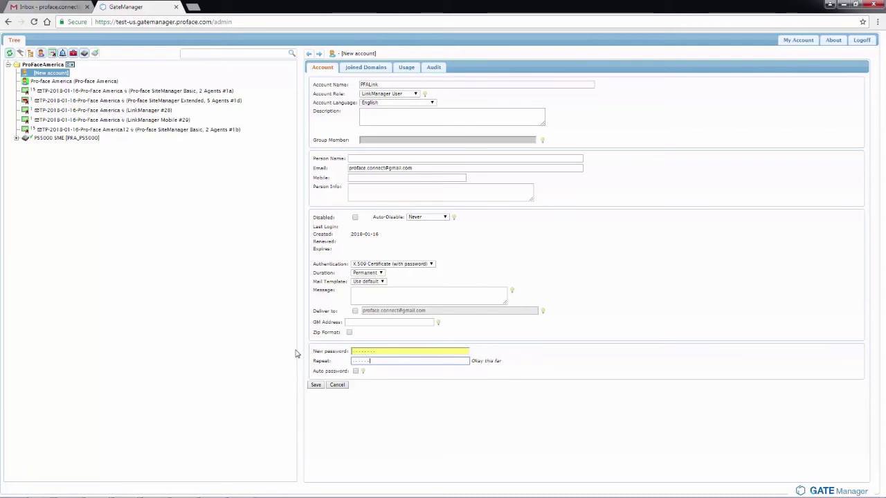
text(**)
click(315, 385)
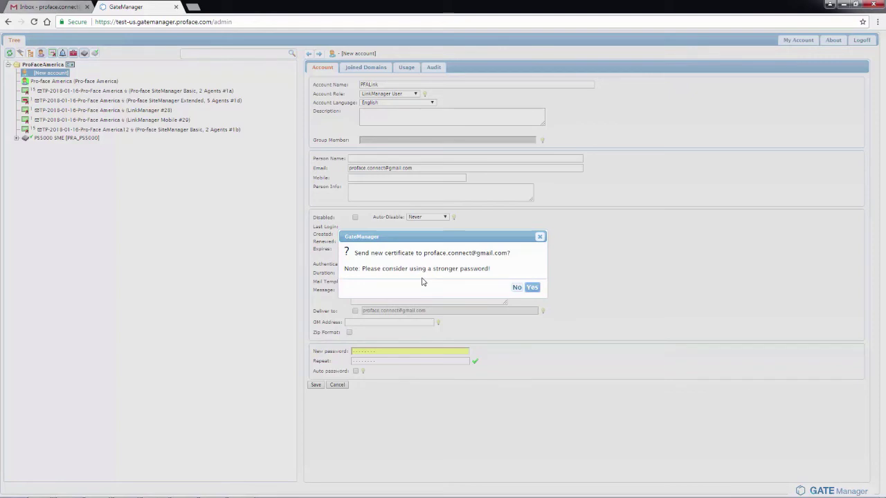
click(532, 288)
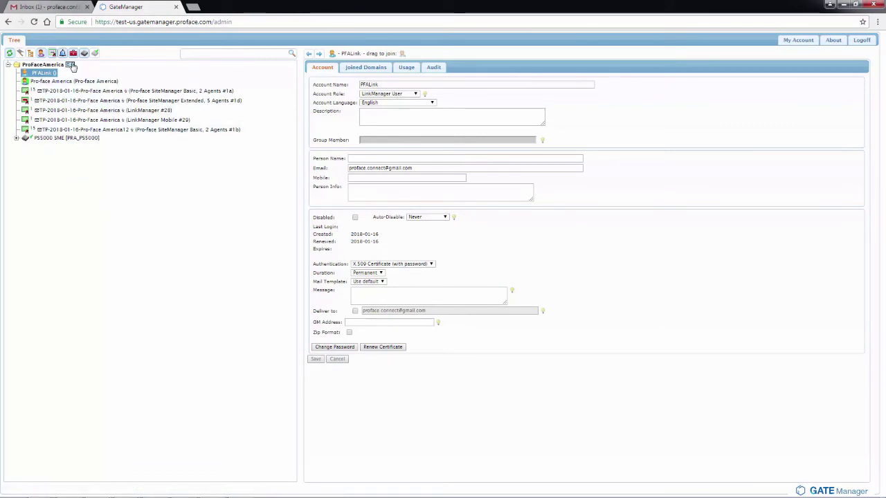
Download PFALink.lmc from the GateManager e-mail and open the downloads.html page
click(63, 10)
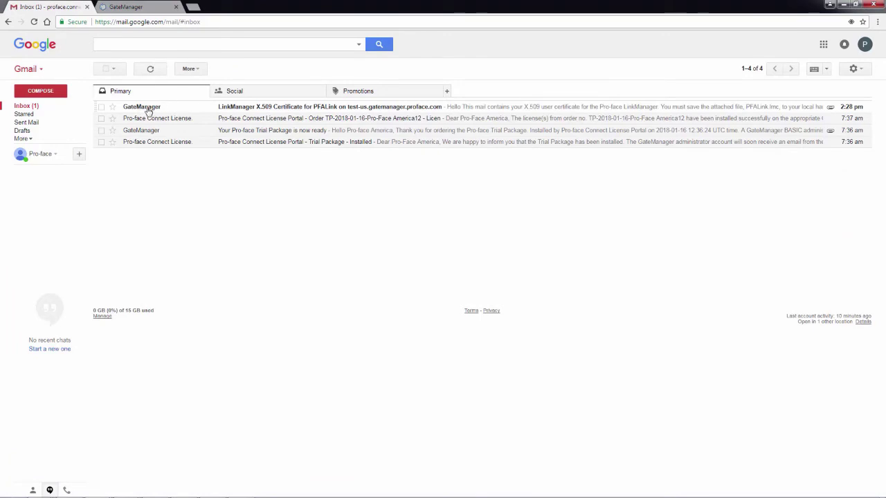
click(148, 111)
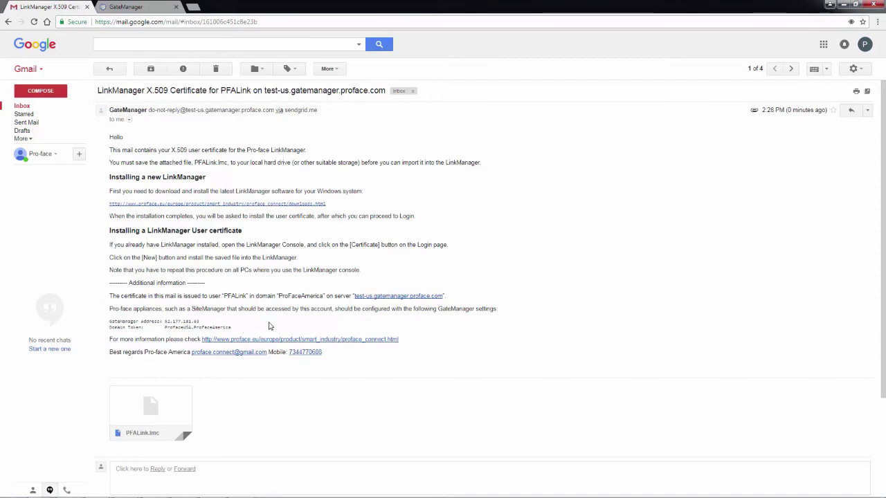
click(132, 430)
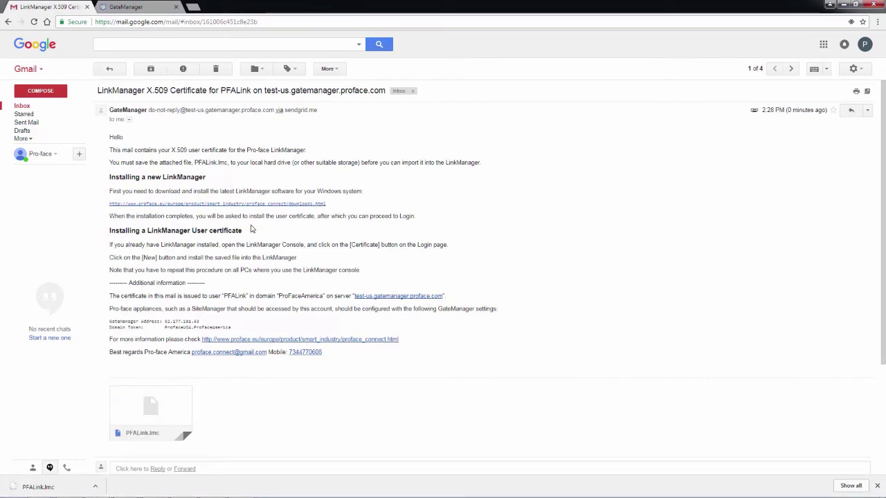
click(218, 205)
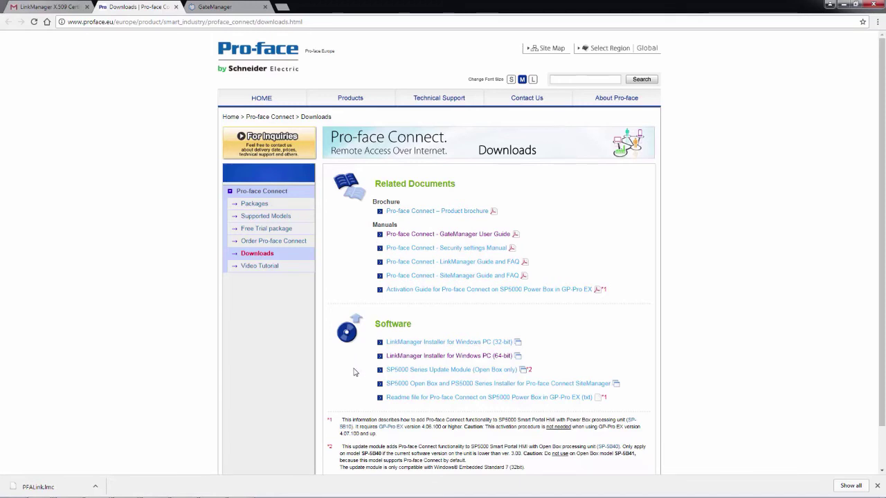
Download the 64-bit installer Proface--LinkManager-X64-7.1.0.16482-Setup.zip from its Box page
click(427, 355)
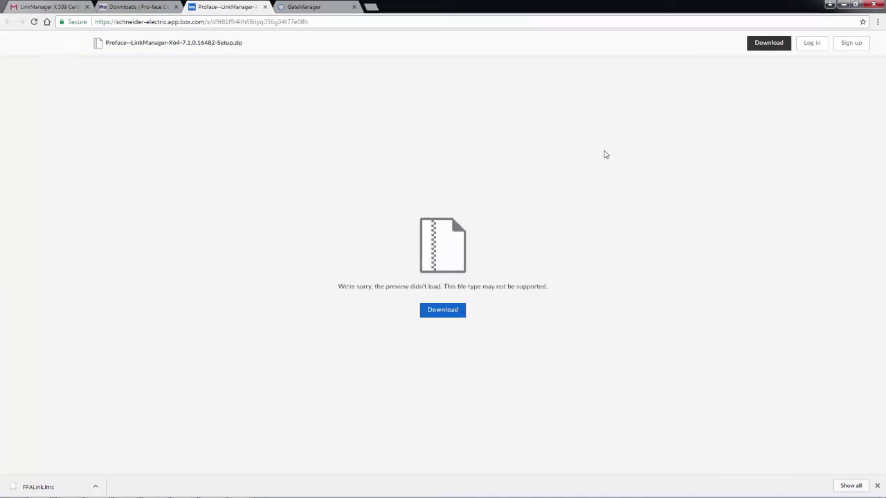
click(443, 318)
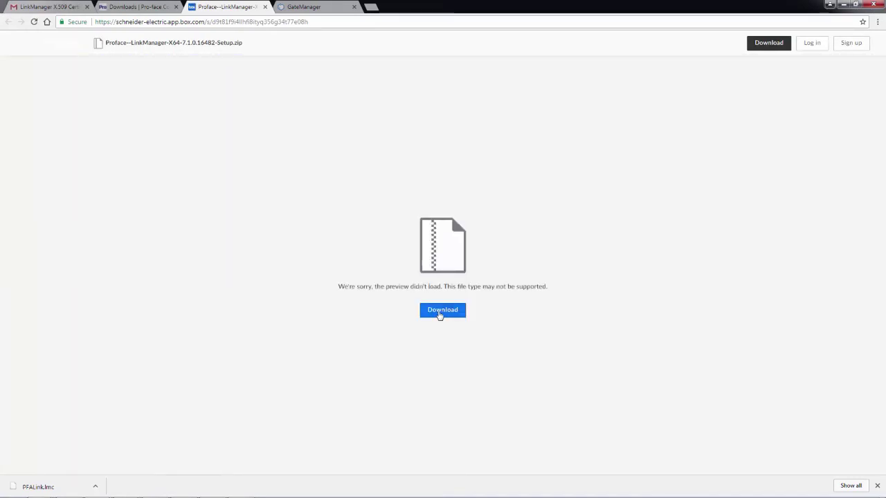
click(440, 316)
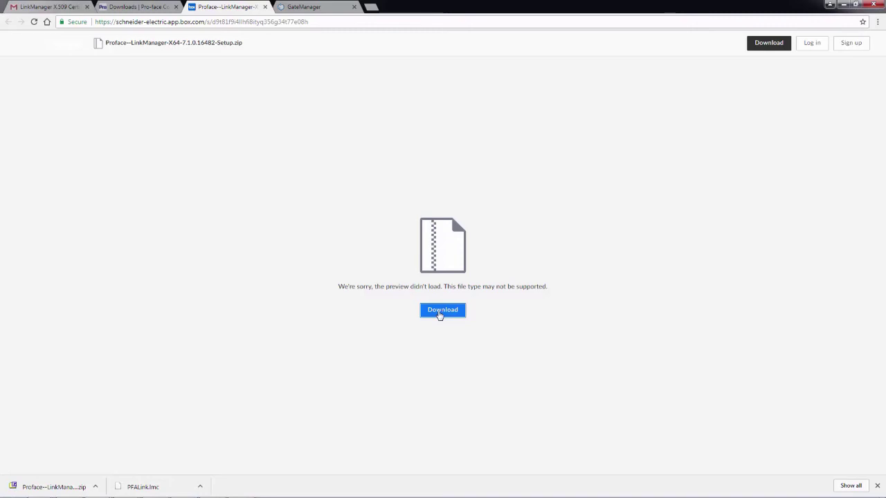
Extract the downloaded LinkManager zip with 7-Zip into its own folder and launch its Setup application
click(96, 487)
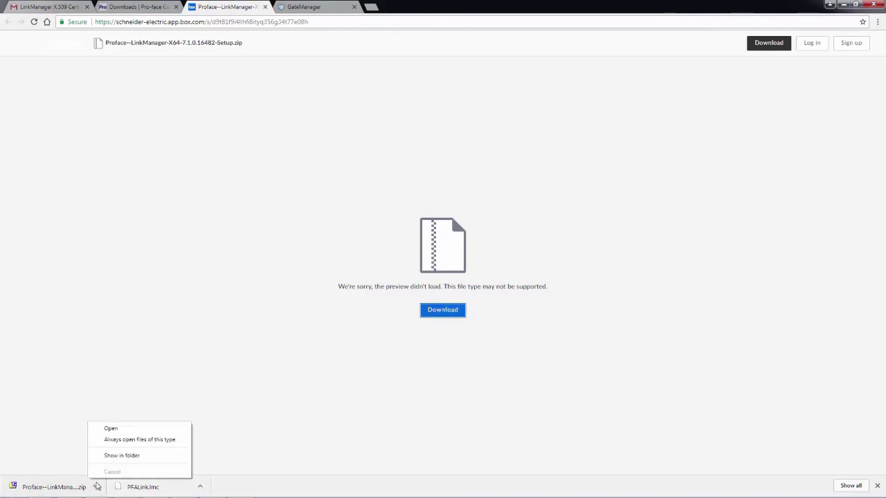
click(130, 456)
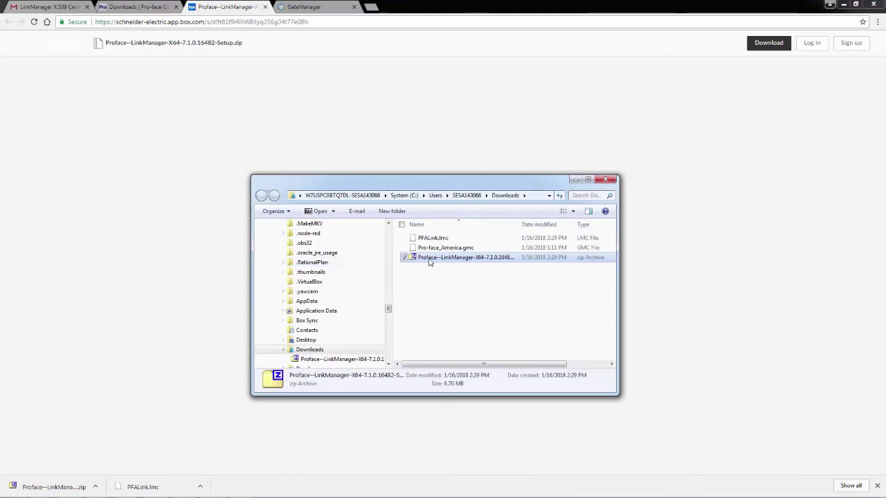
drag(429, 262, 449, 291)
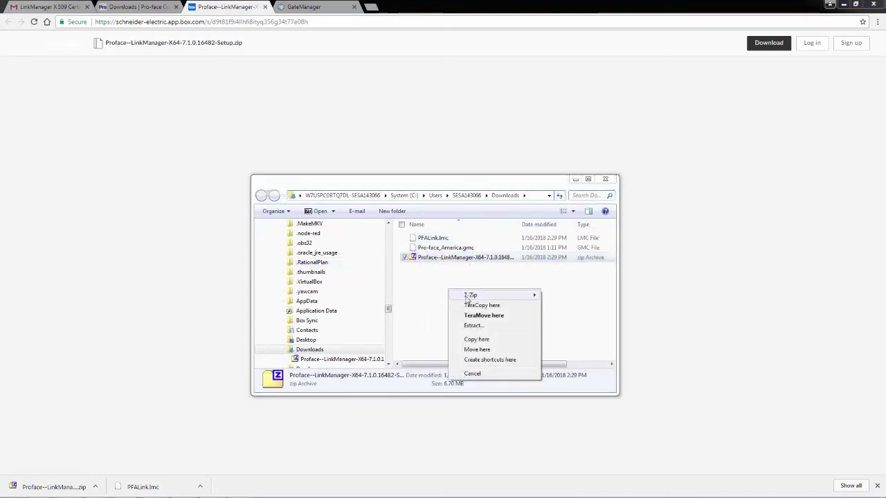
mouse_move(467, 296)
click(572, 337)
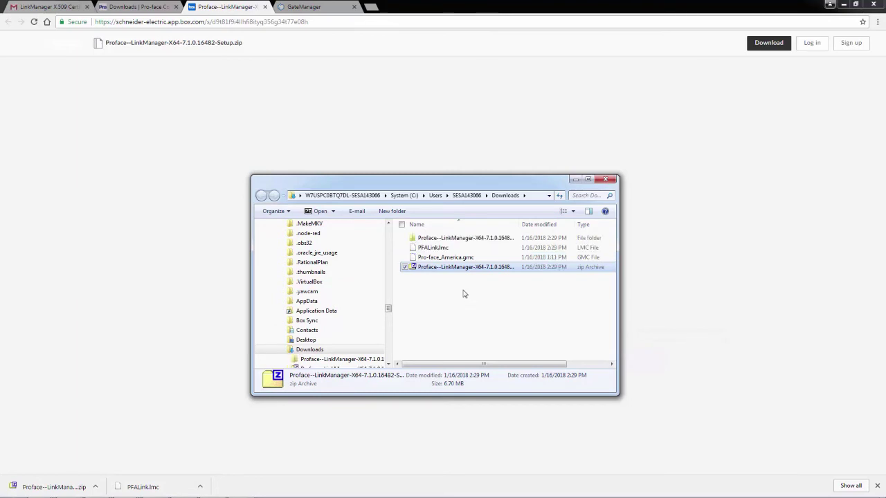
double_click(482, 239)
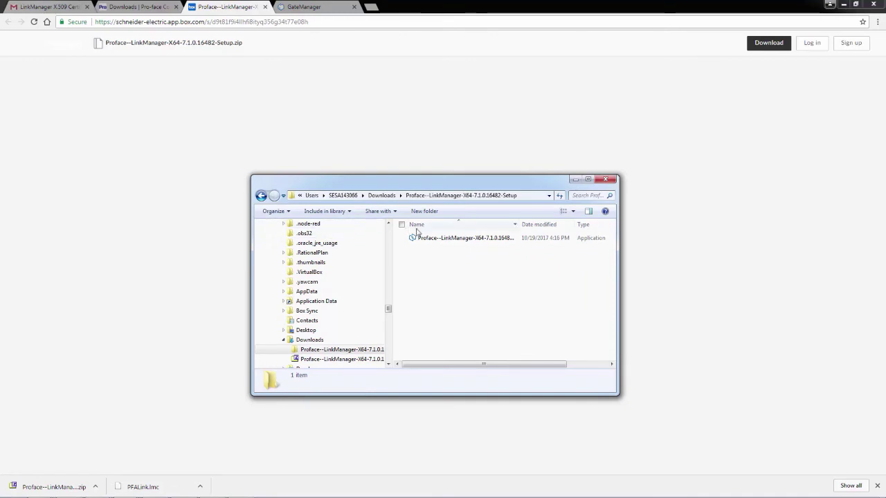
click(441, 242)
Start LinkManager Setup, accept the license agreement and install into the default folder
double_click(442, 242)
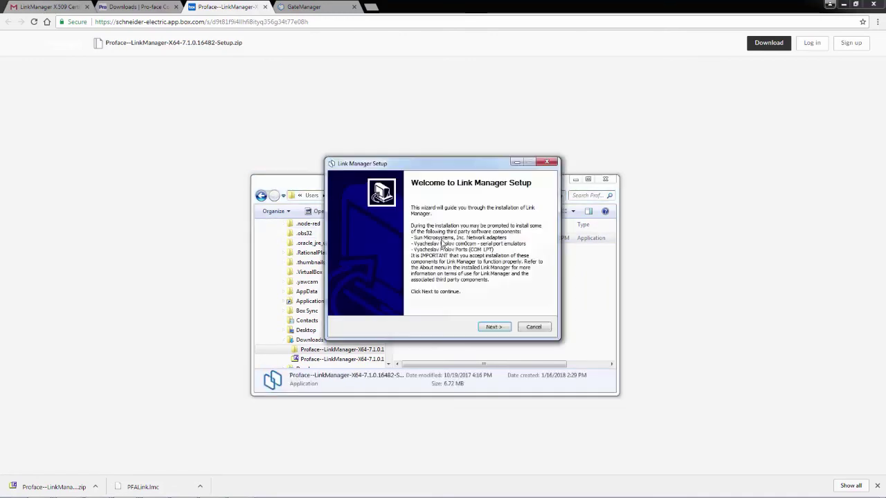
click(501, 328)
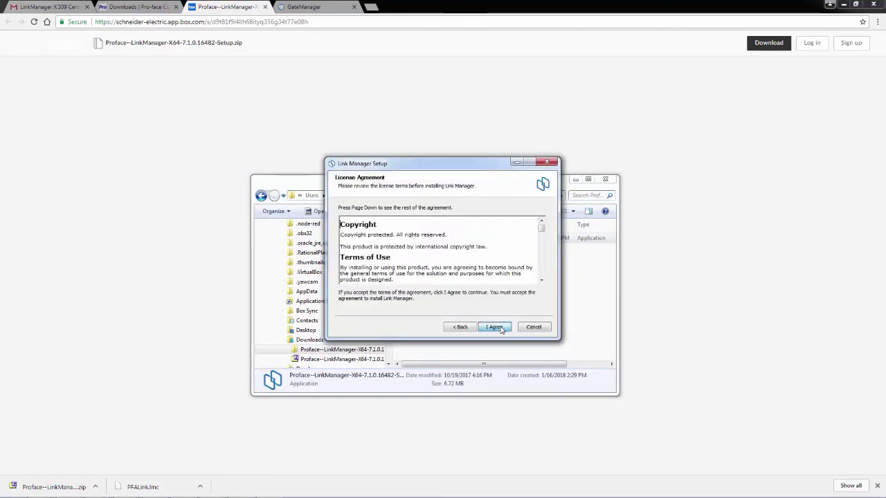
click(499, 330)
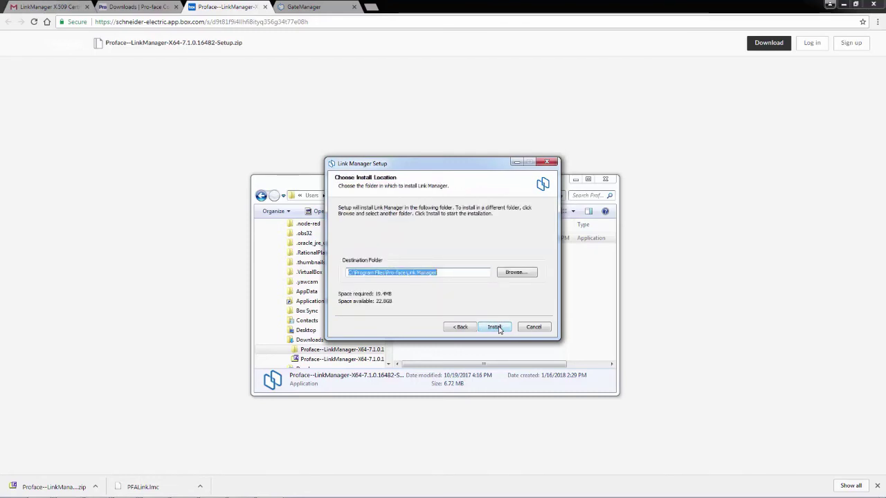
click(498, 329)
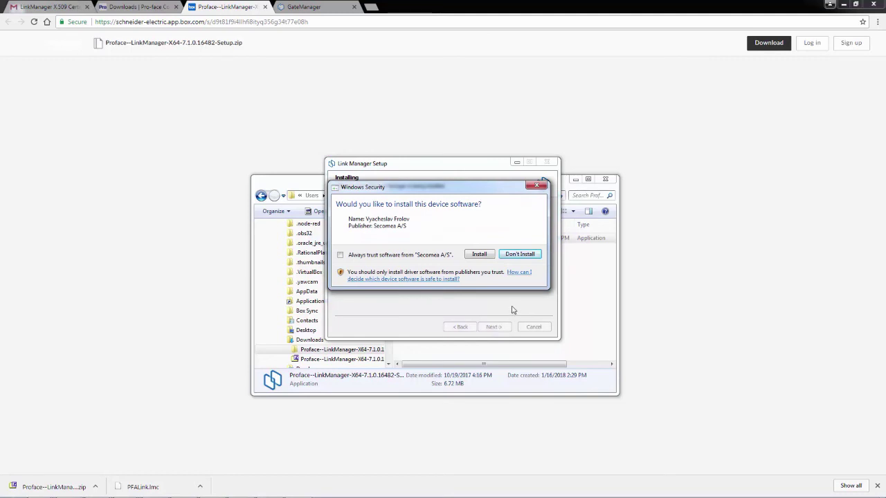
Allow the four driver installs, including COM port and USB controller, then finish with LinkManager started
click(478, 255)
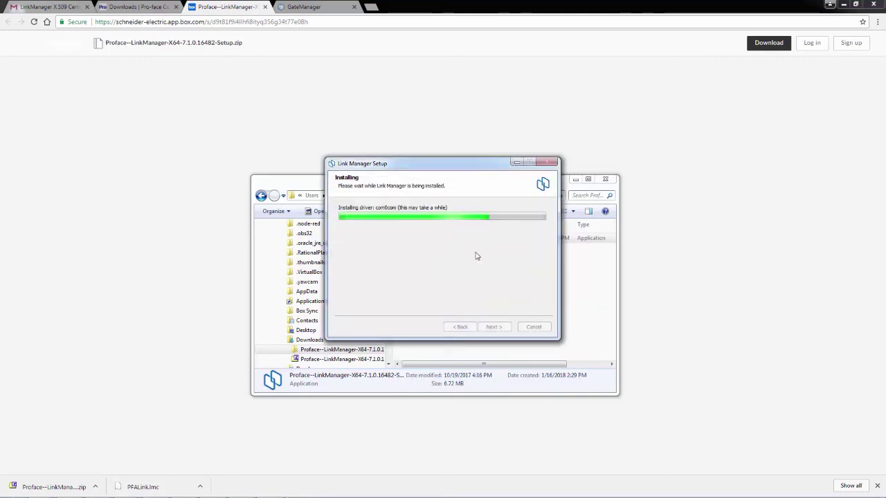
click(479, 254)
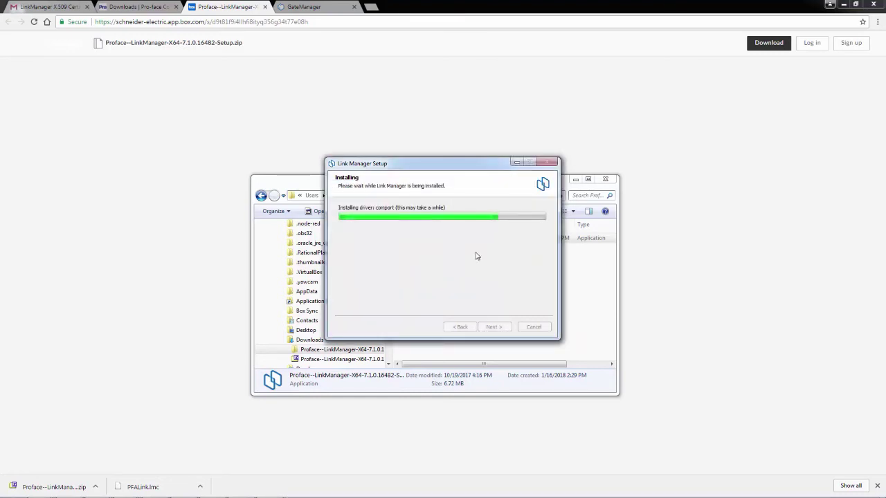
click(478, 255)
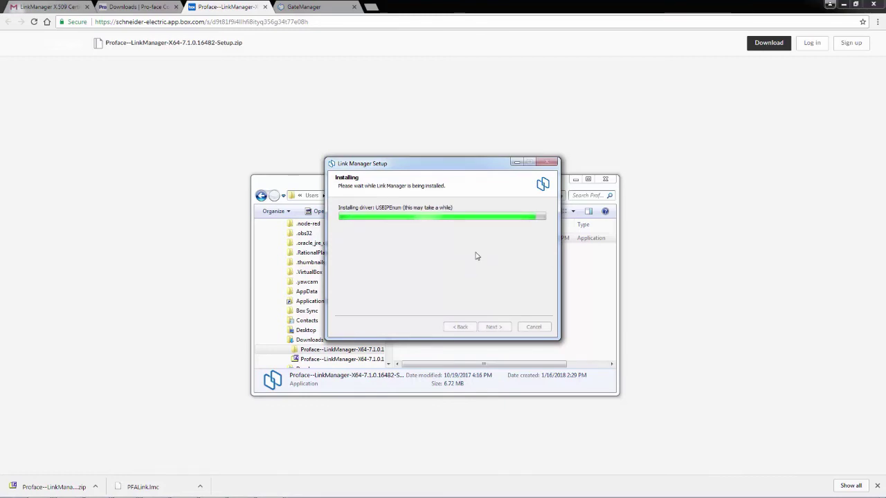
click(478, 254)
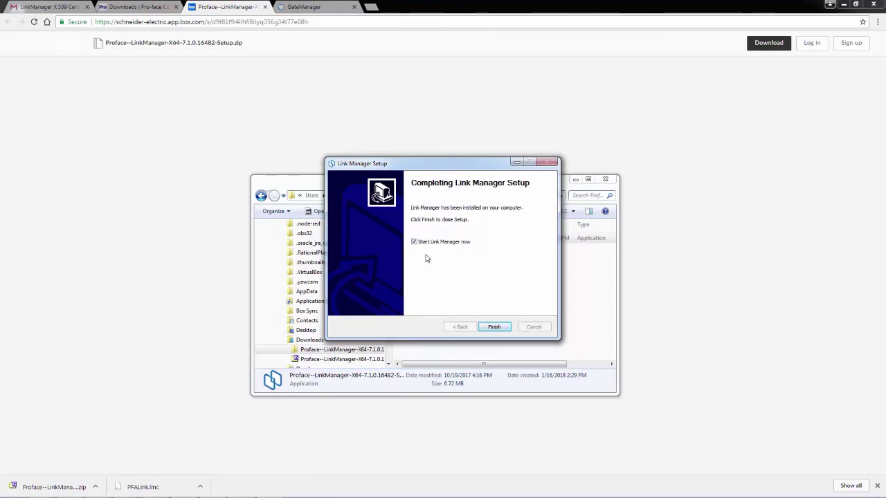
click(504, 328)
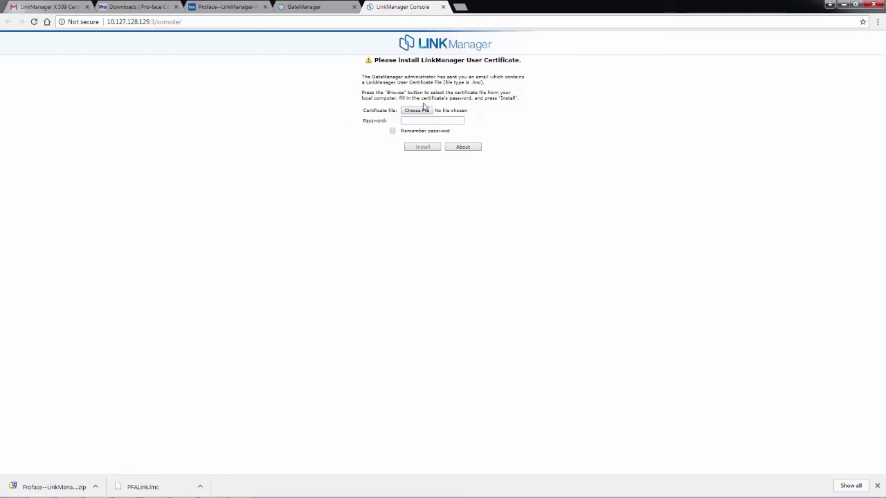
Choose PFALink.lmc as the certificate file, then check the certificate e-mail in Gmail
click(417, 111)
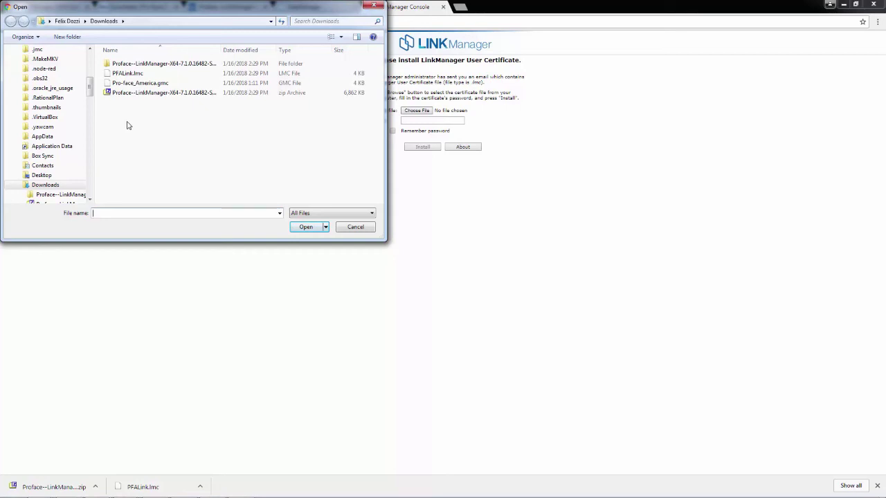
click(127, 74)
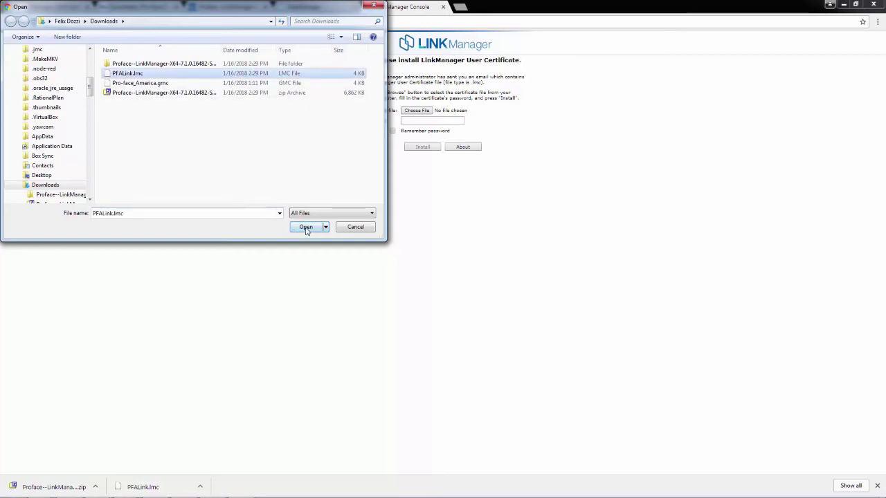
click(306, 227)
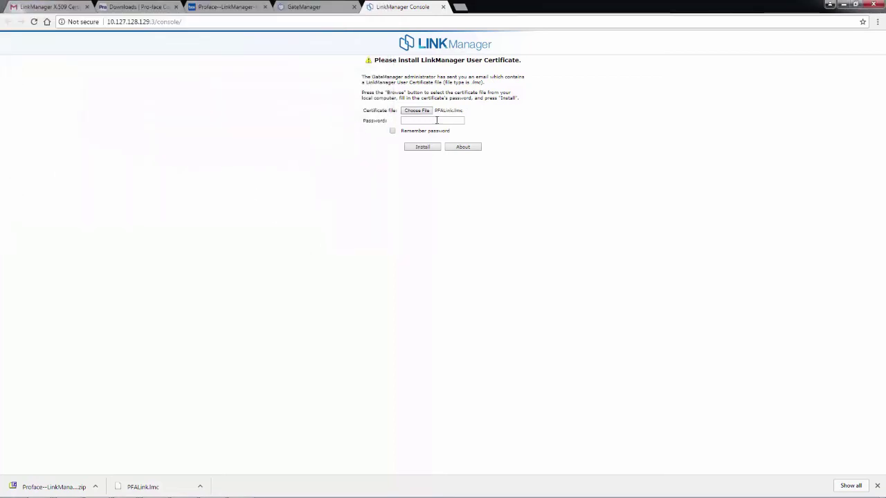
click(434, 120)
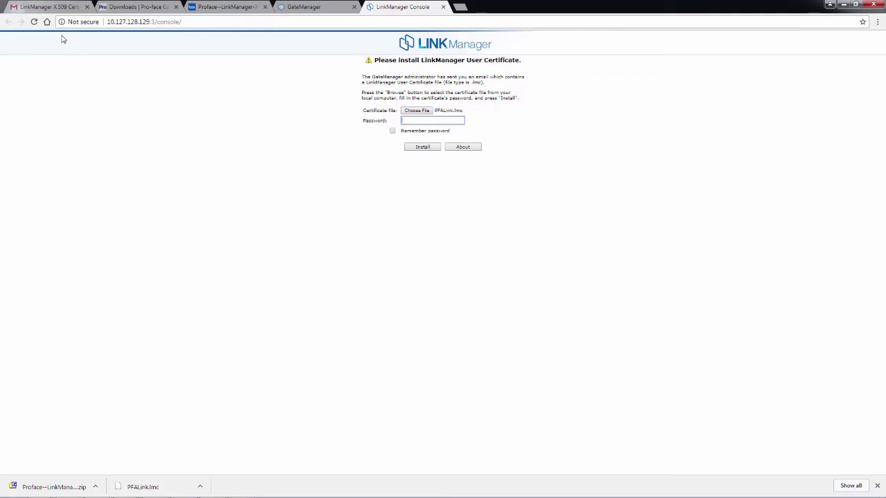
click(56, 11)
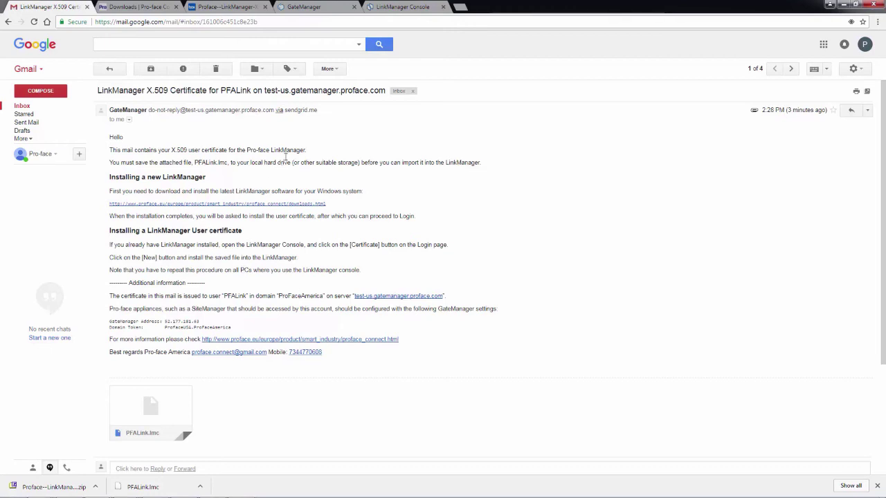
Back in the LinkManager Console, install the PFALink certificate using its password
click(403, 6)
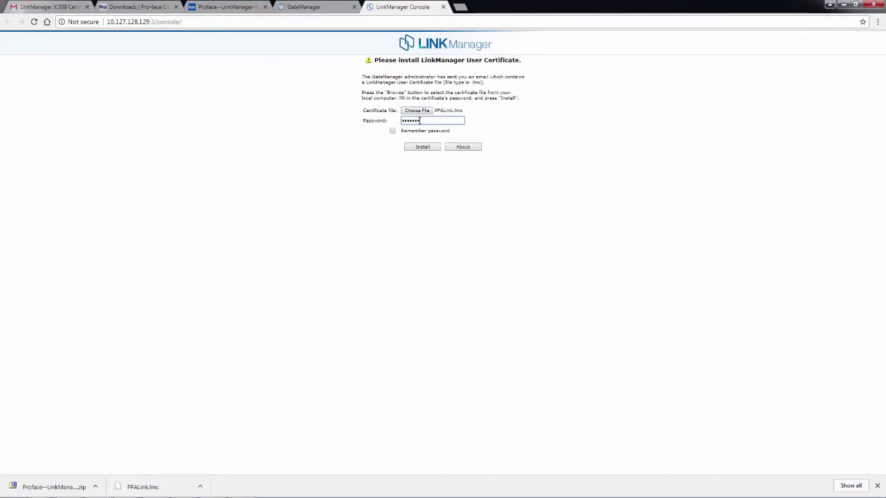
click(422, 147)
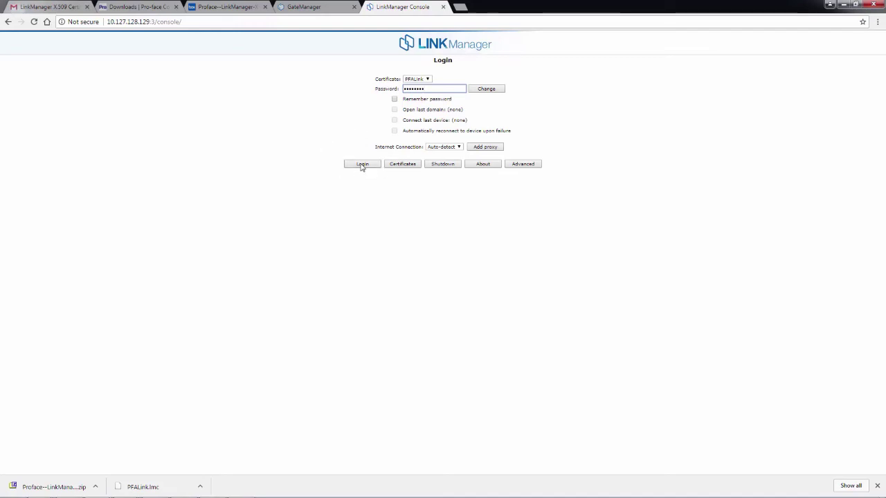
Log in to GateManager from the LinkManager Login page, then view the GateManager account page
click(362, 167)
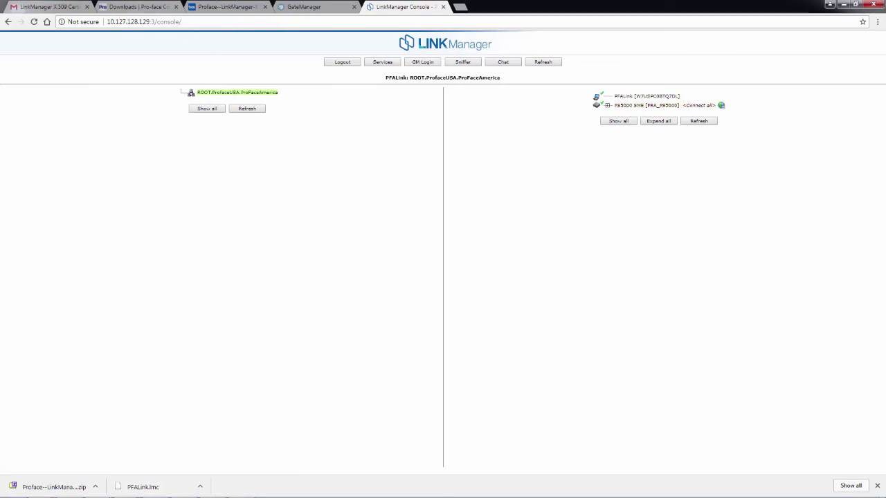
click(337, 8)
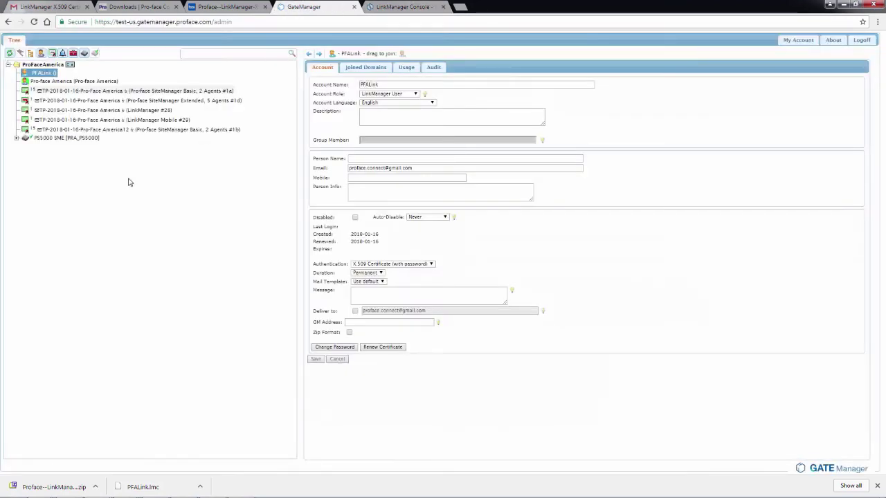
Refresh the PFALink account to confirm its last login, then return to the LinkManager Console
click(38, 73)
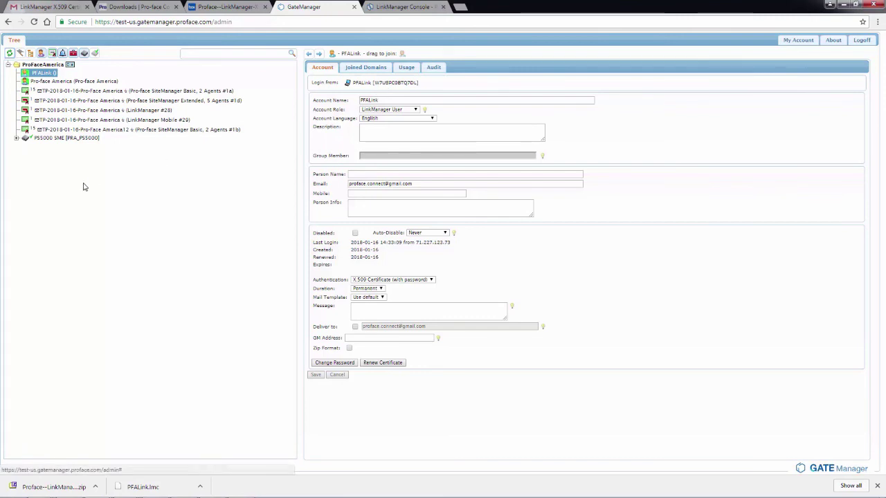
click(400, 7)
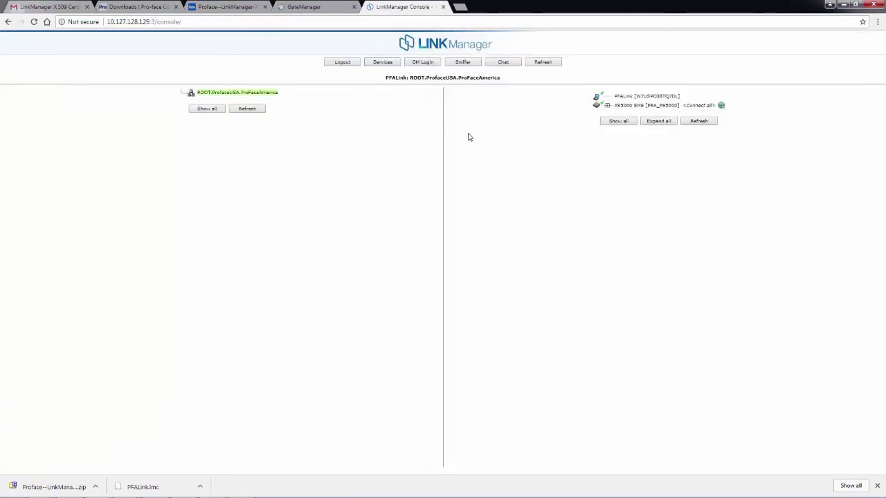
Expand PS5000 SME to show its devices and view LinkManager Options without changing anything
click(609, 106)
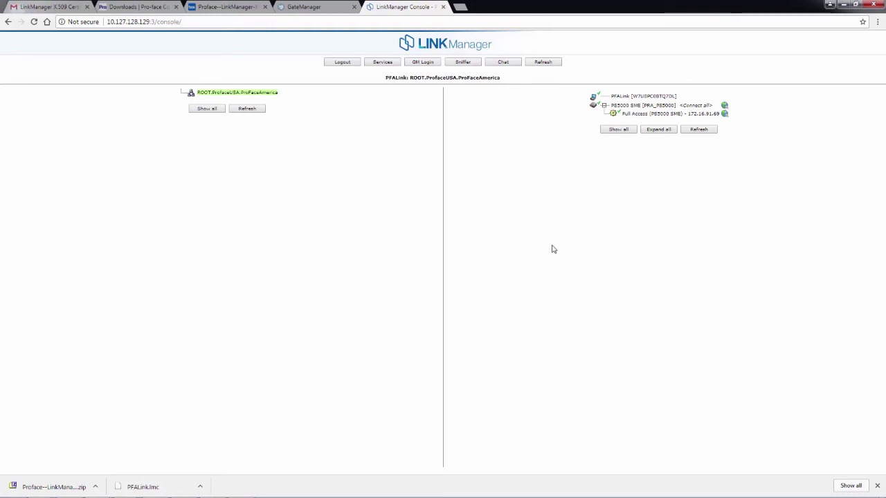
mouse_move(765, 495)
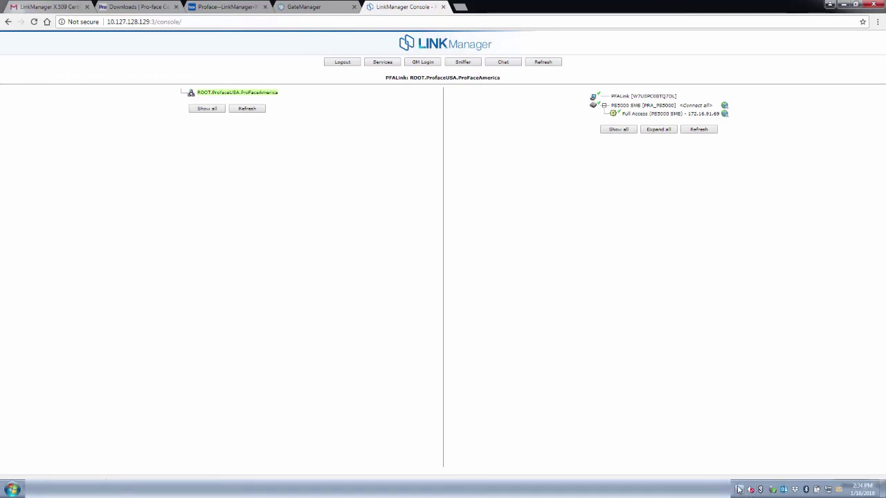
click(739, 490)
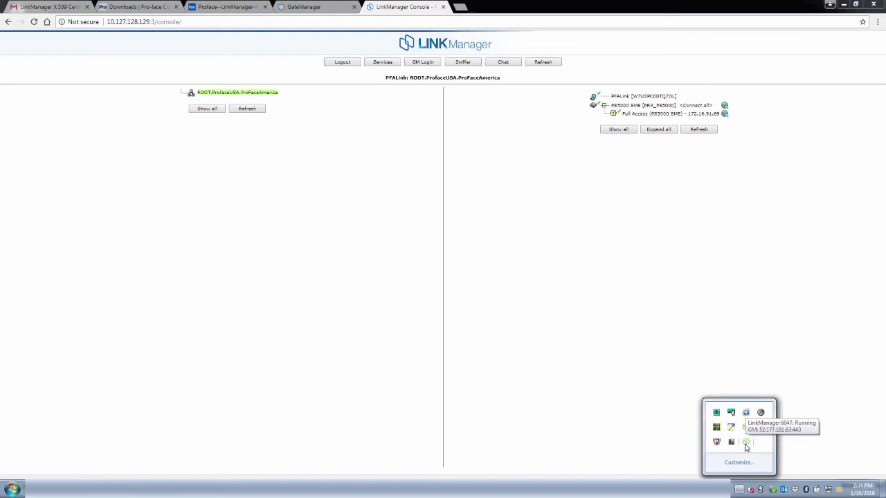
right_click(746, 444)
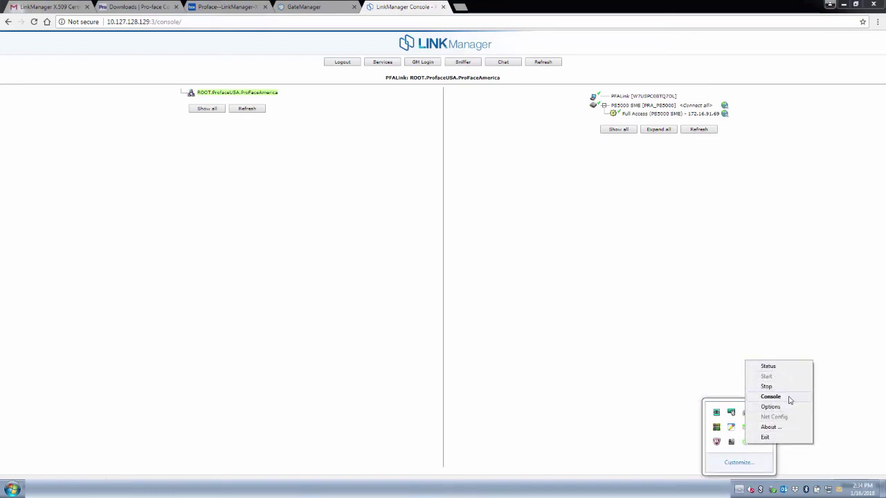
click(771, 407)
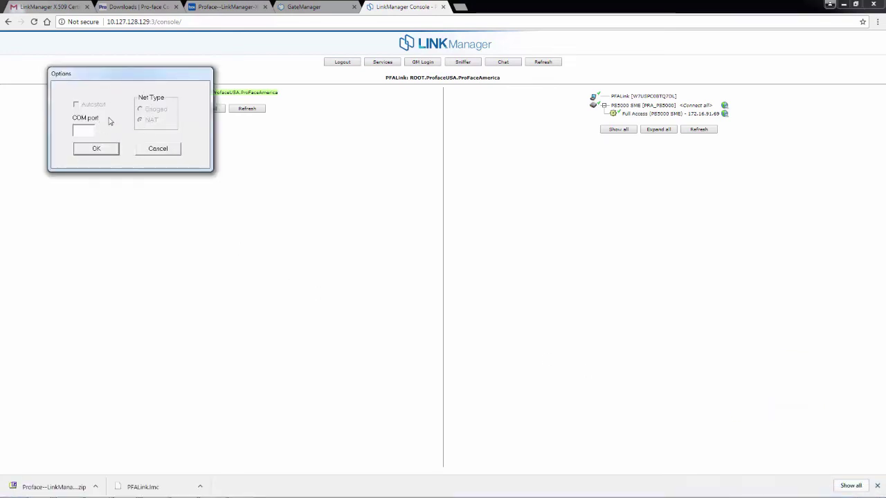
click(159, 151)
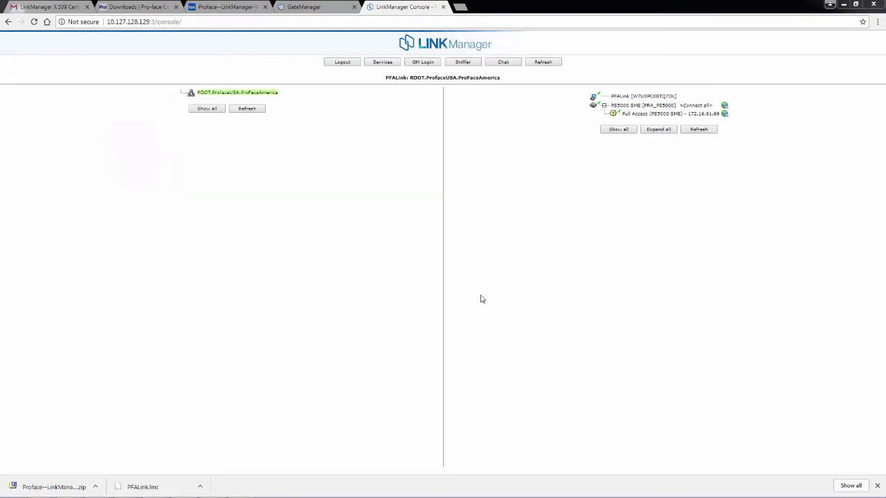
Check the LinkManager service status from the tray icon and confirm it is Running
click(740, 490)
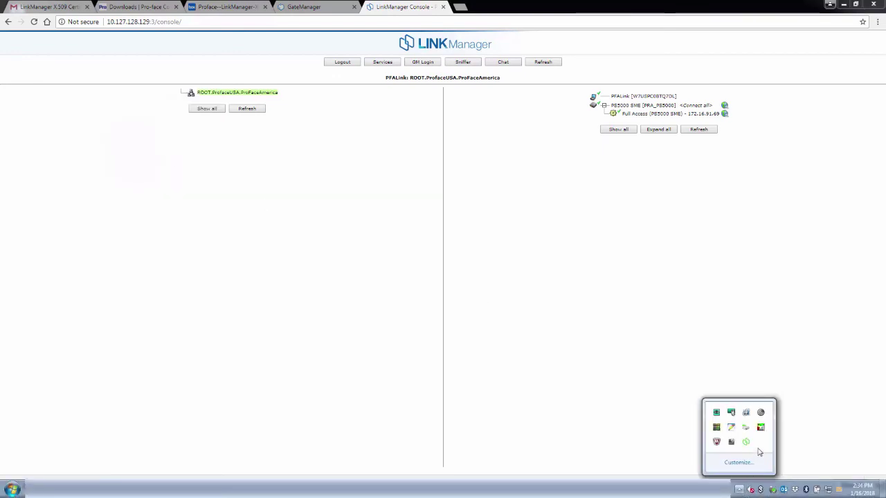
right_click(748, 443)
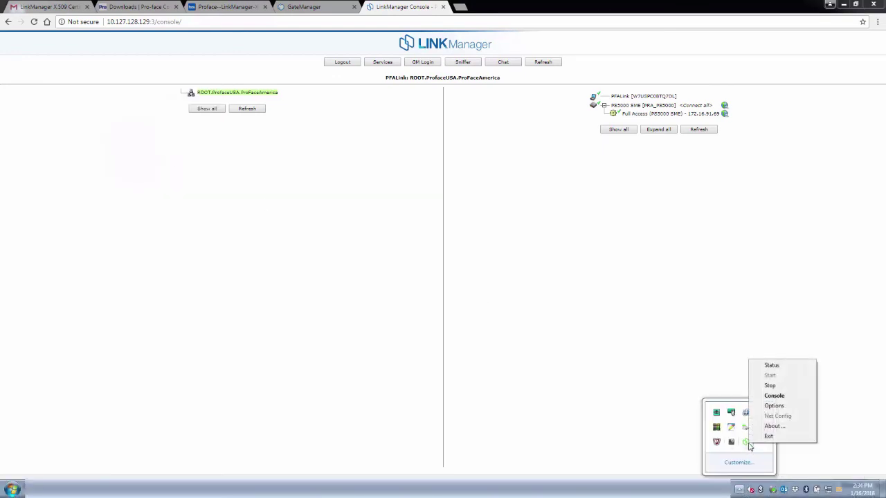
click(772, 364)
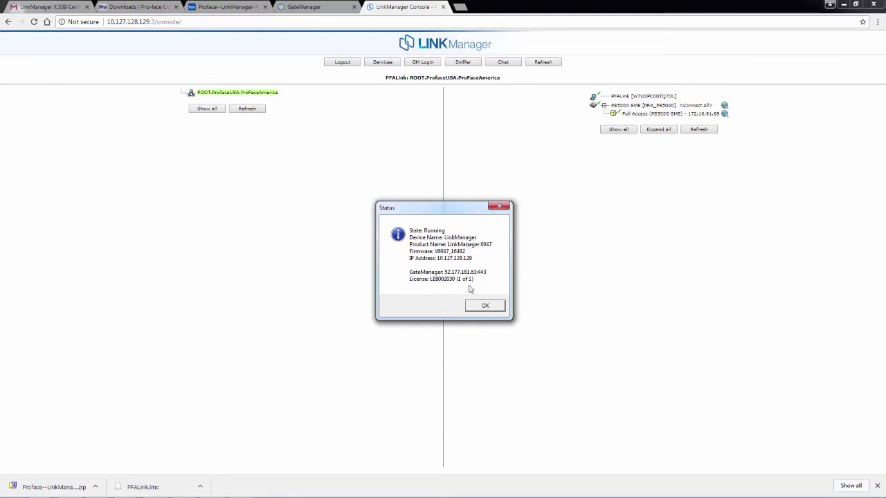
click(485, 308)
click(487, 307)
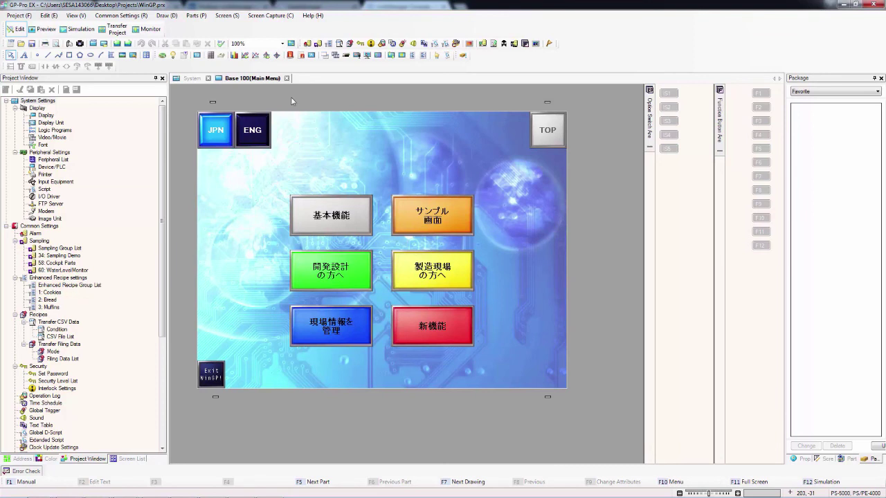
Transfer the WinGP project over LAN to 172.16.91.69, accepting the system settings change, and close the log
click(116, 33)
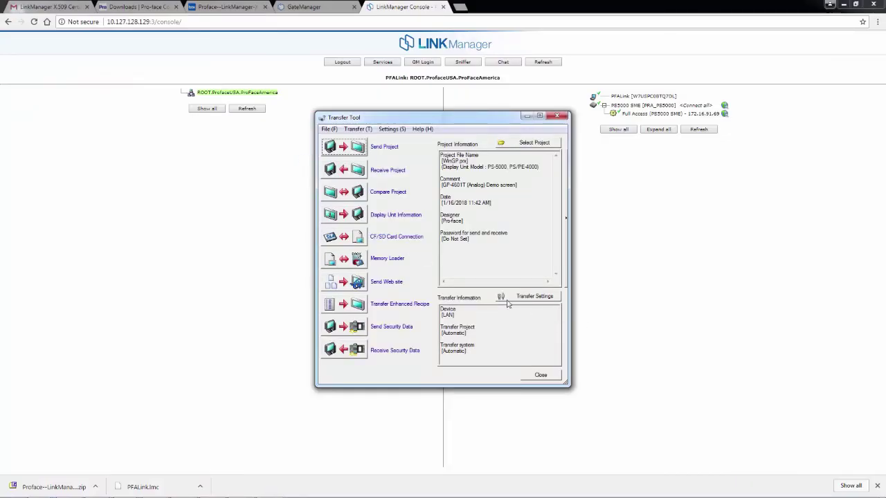
click(512, 298)
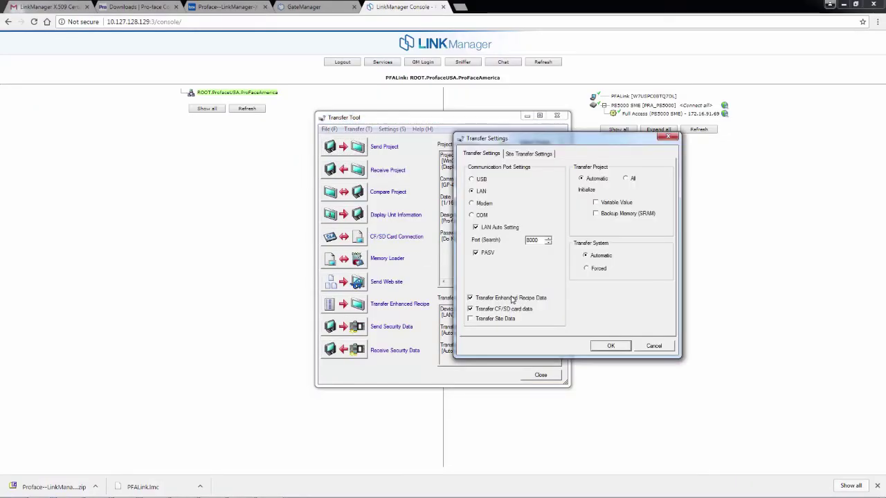
click(610, 349)
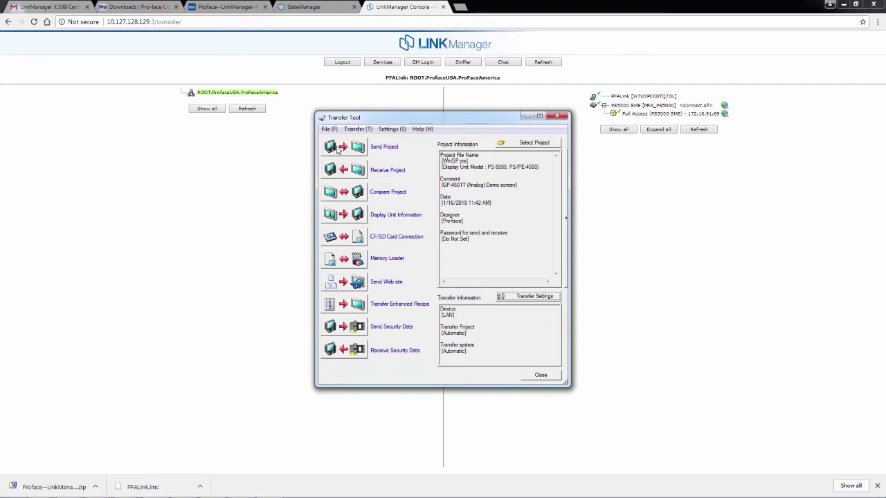
click(338, 148)
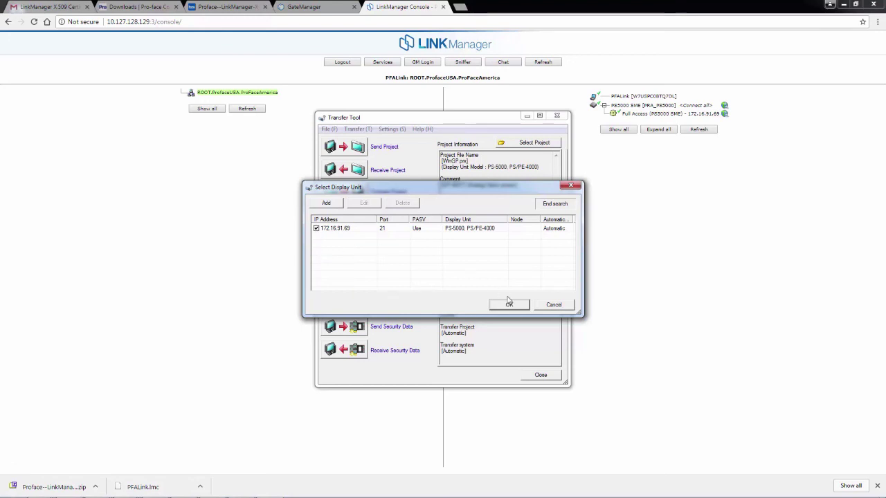
click(503, 308)
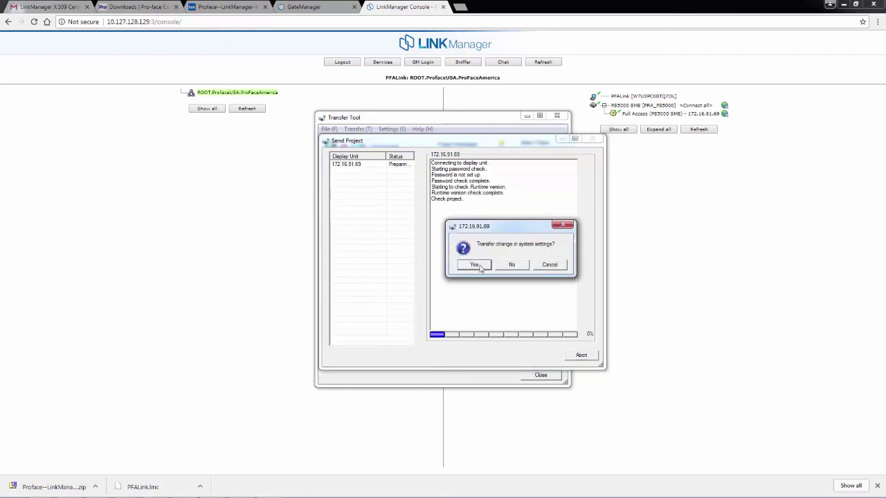
click(480, 267)
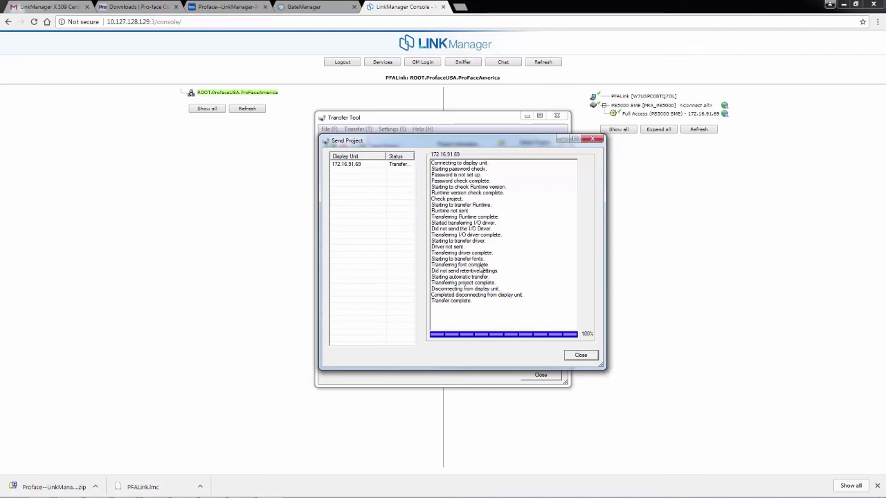
key(Return)
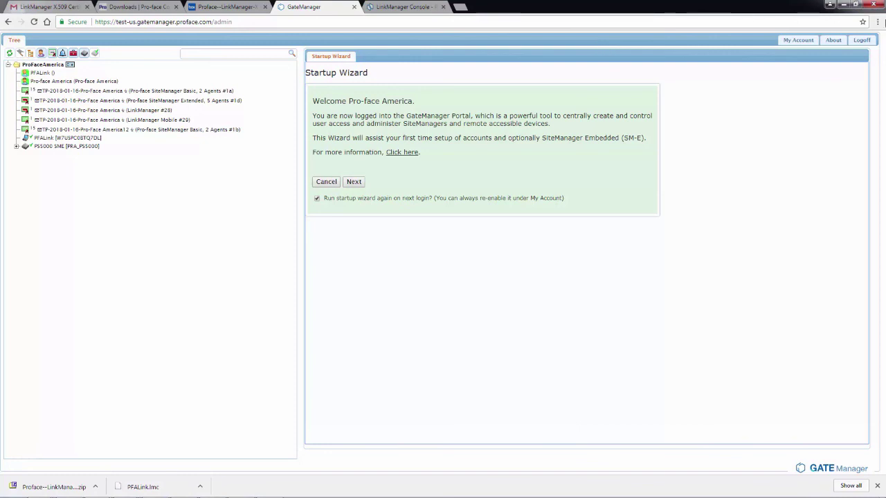
Launch Pro-face Remote HMI Client from the desktop and enter the start-up password
click(841, 4)
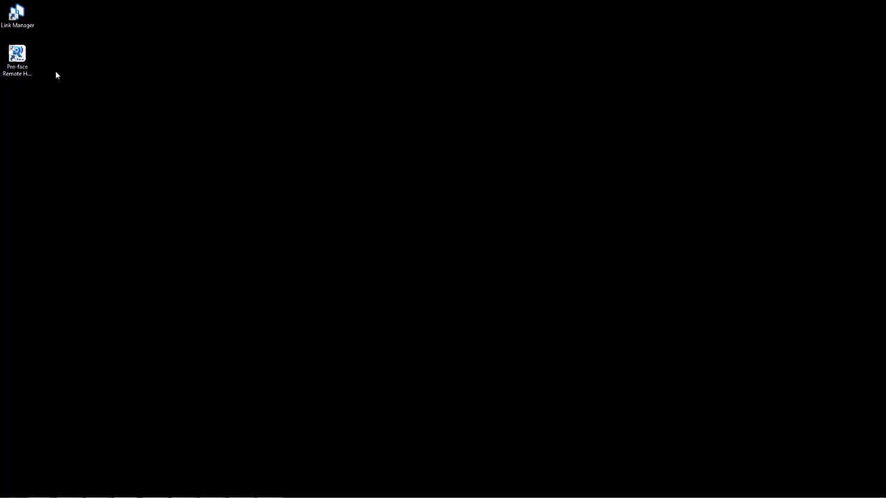
click(22, 56)
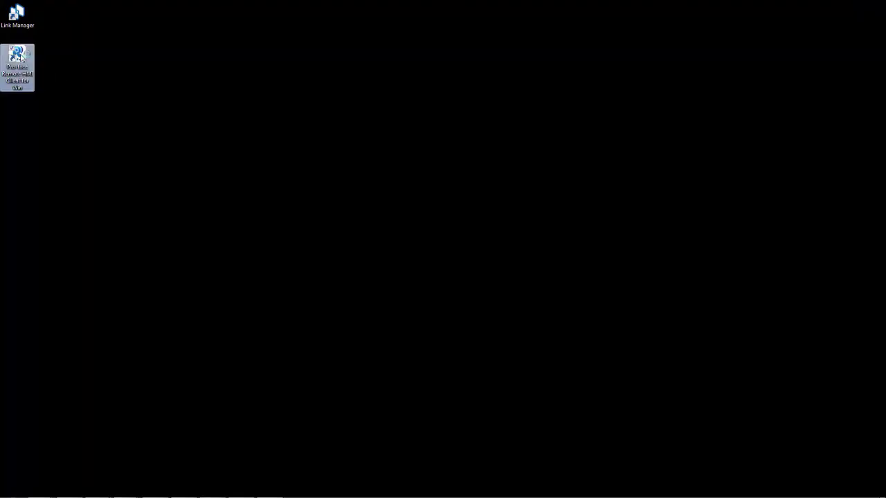
double_click(22, 57)
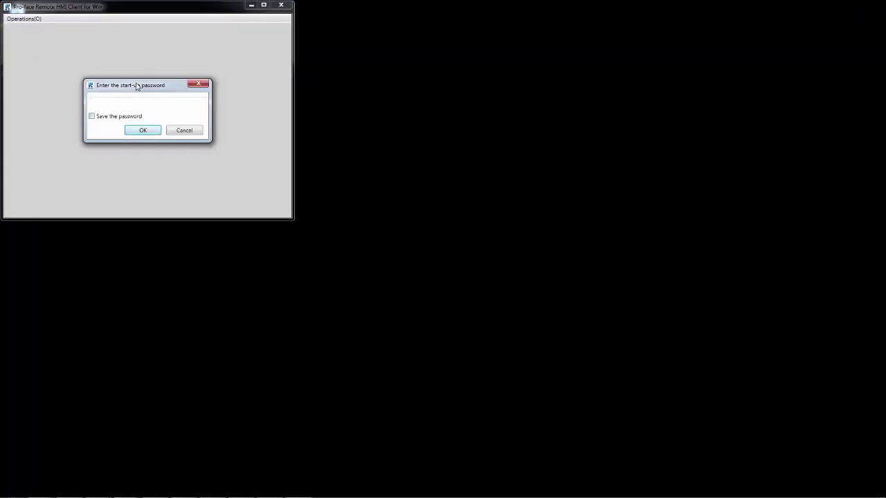
text(*********)
click(143, 131)
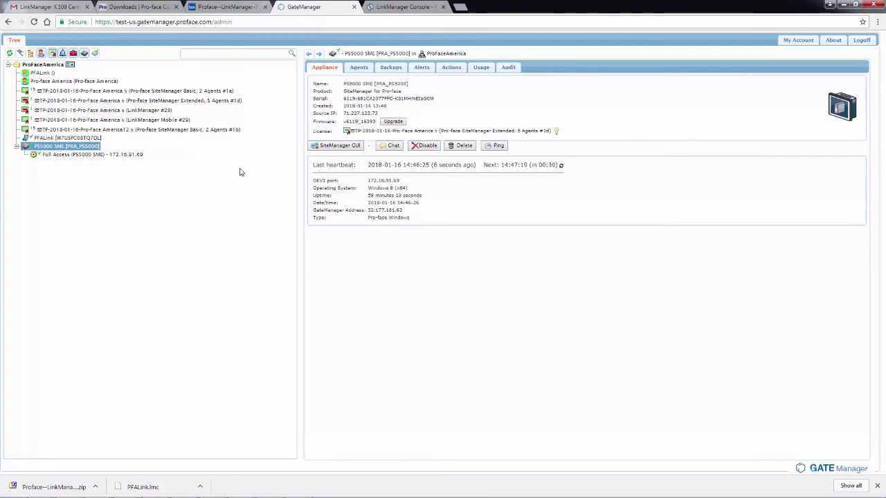
Connect to the PS5000 display in Remote HMI Client using the server password
key(alt+Tab)
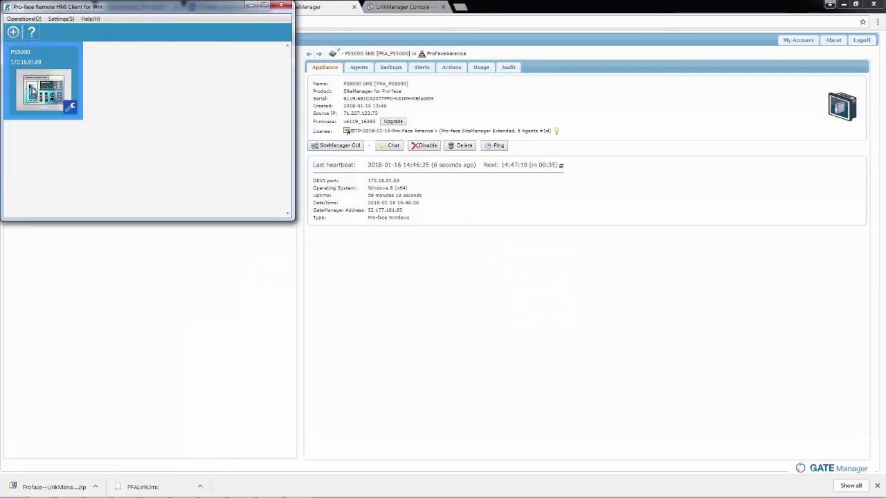
double_click(32, 90)
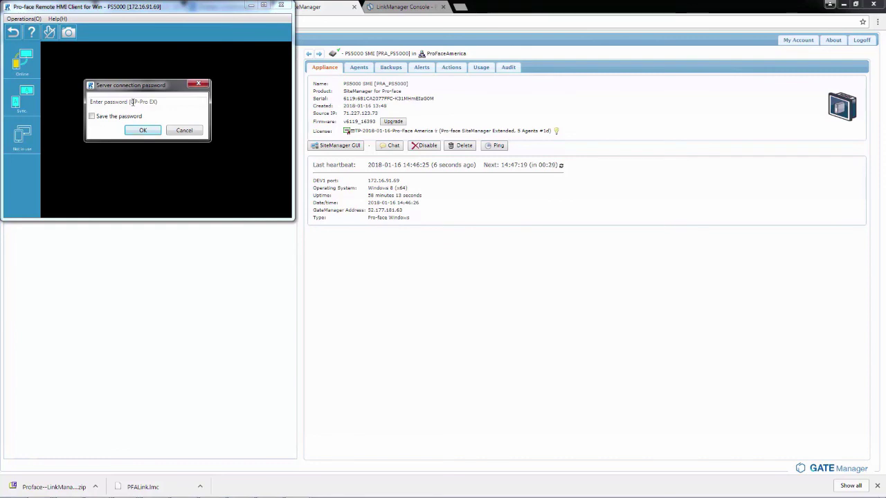
text(***)
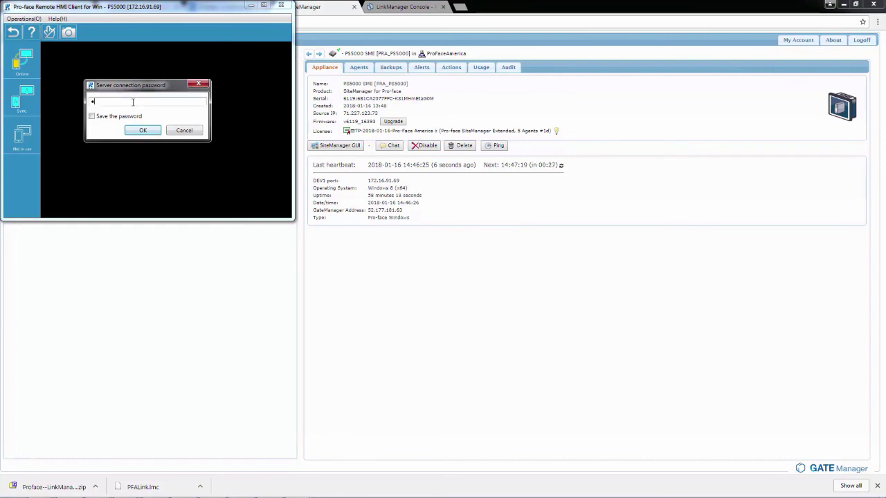
text(******)
key(Return)
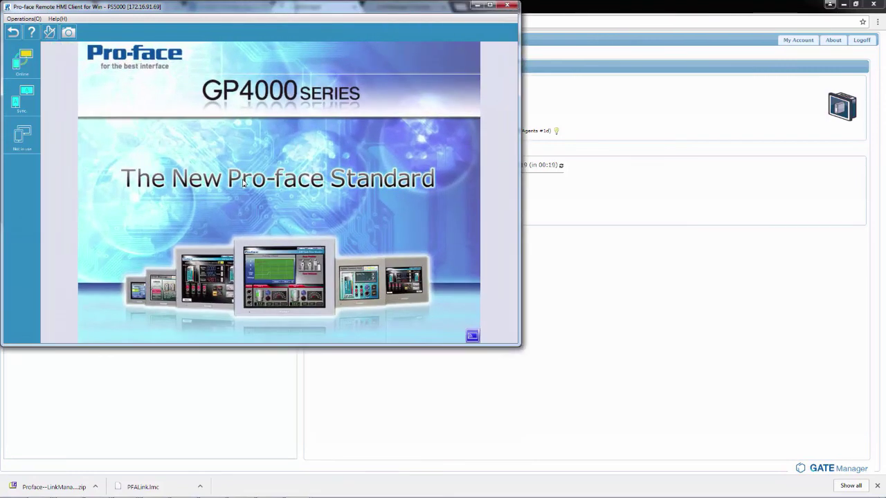
Unlock touch operation on the remote display and navigate from the splash screen to Basic Functions
click(49, 32)
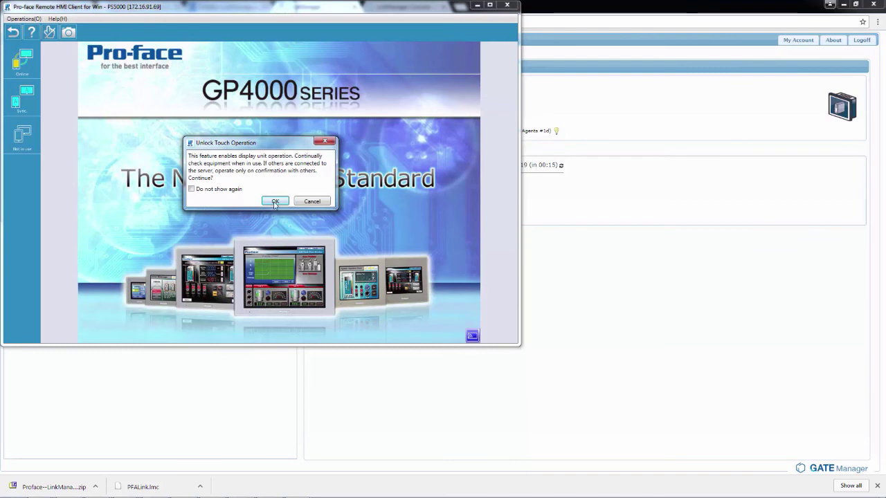
click(275, 201)
click(269, 192)
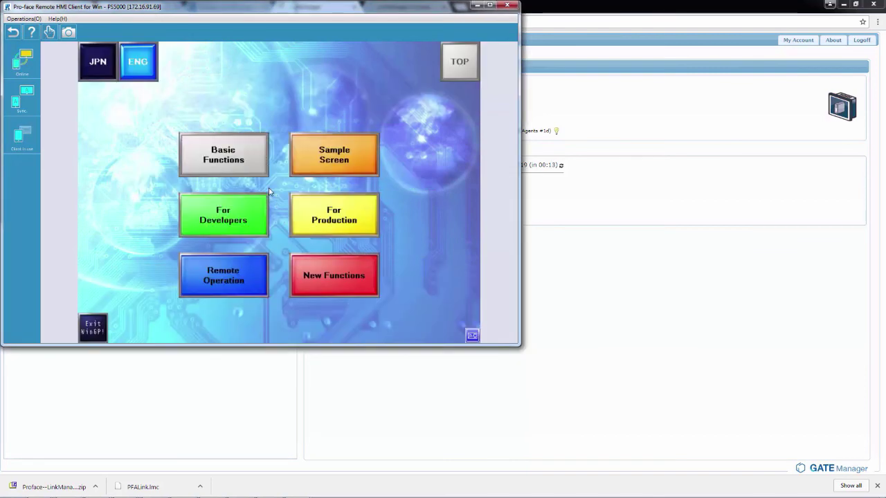
click(228, 161)
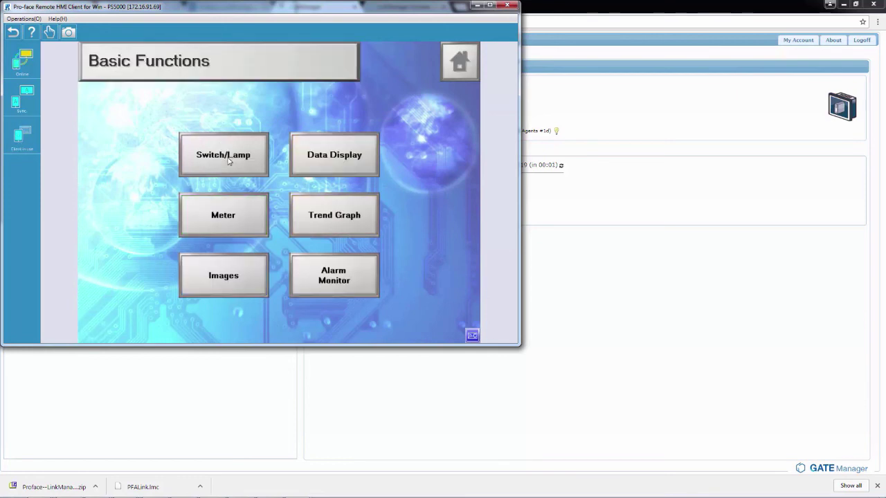